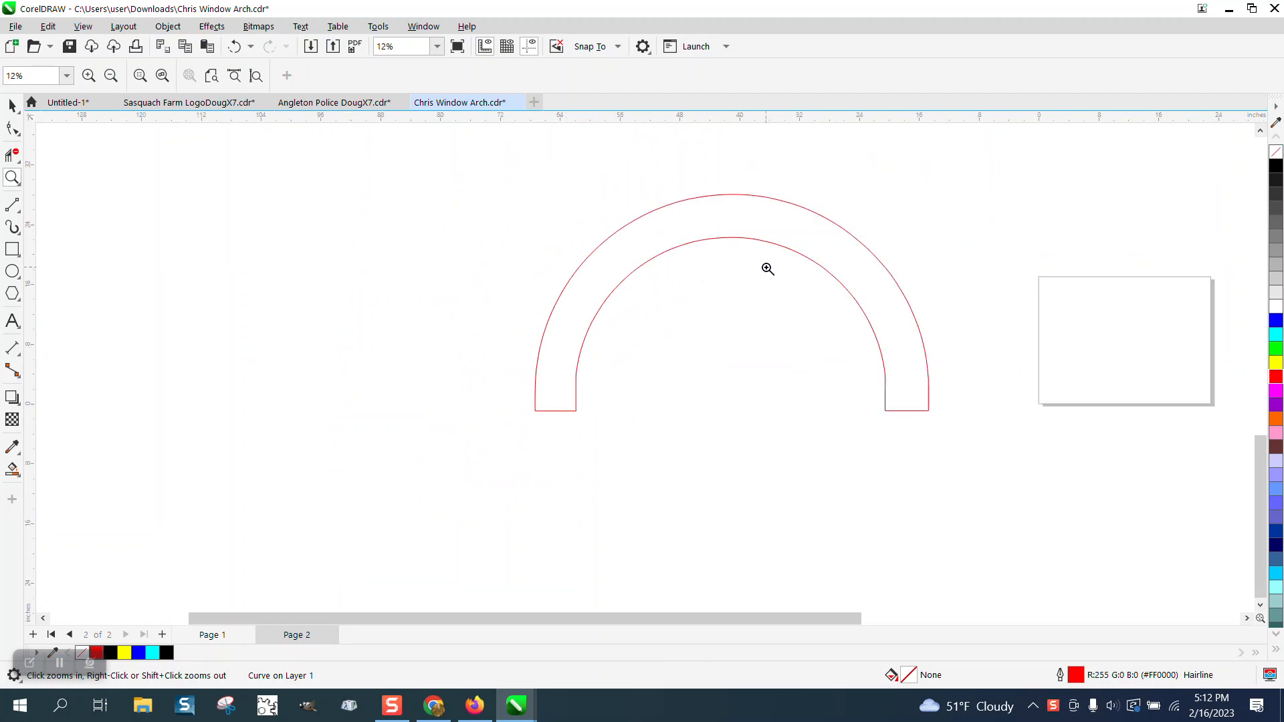
scroll(765, 267, "down", 1)
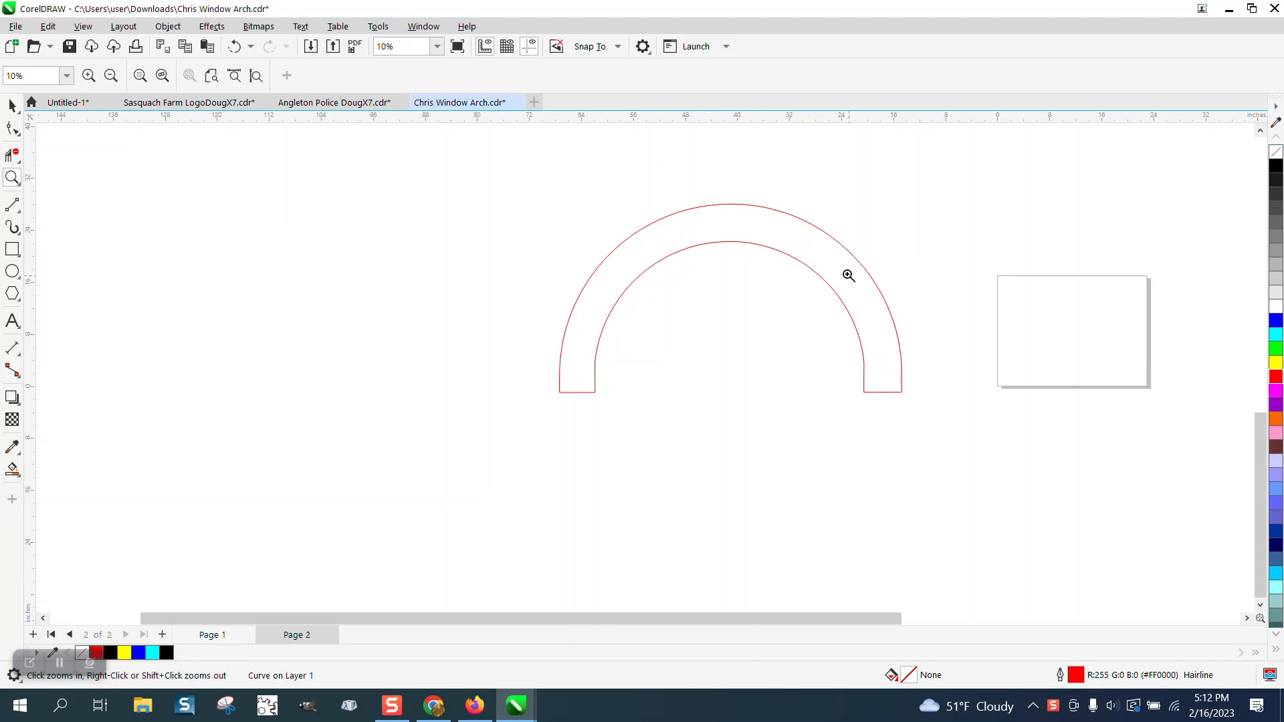
left_click(12, 105)
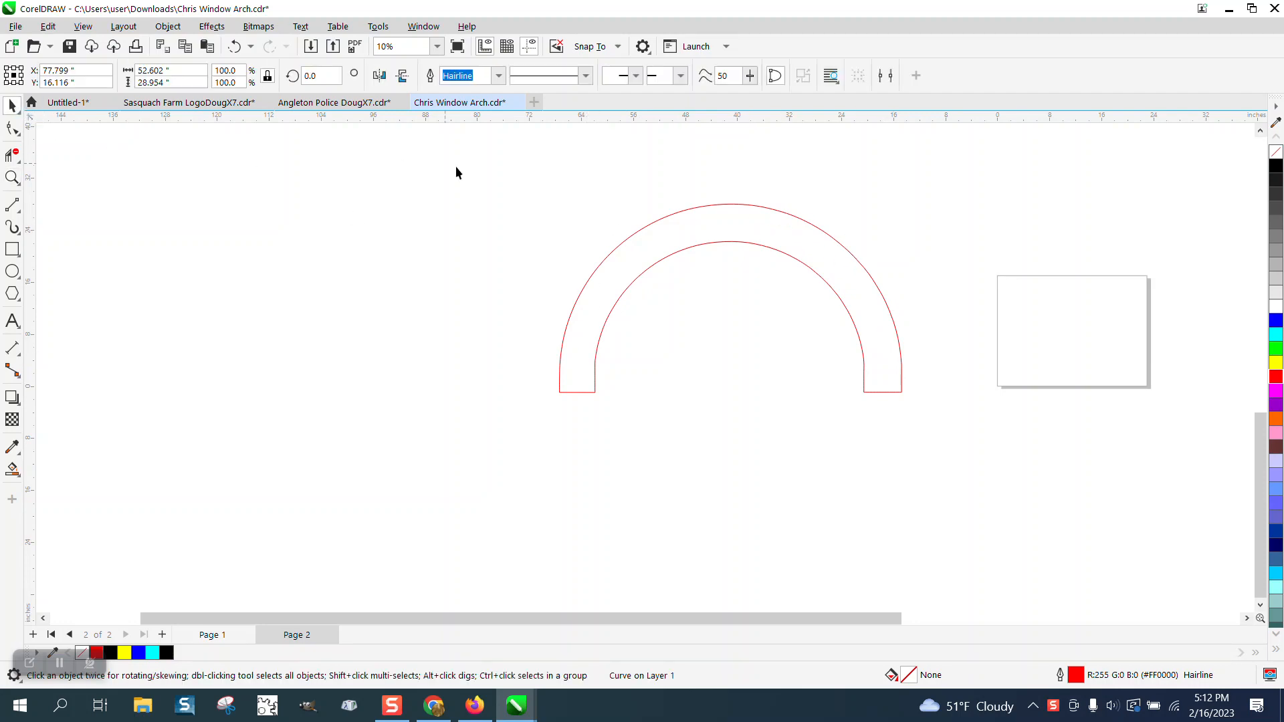
left_click(675, 215)
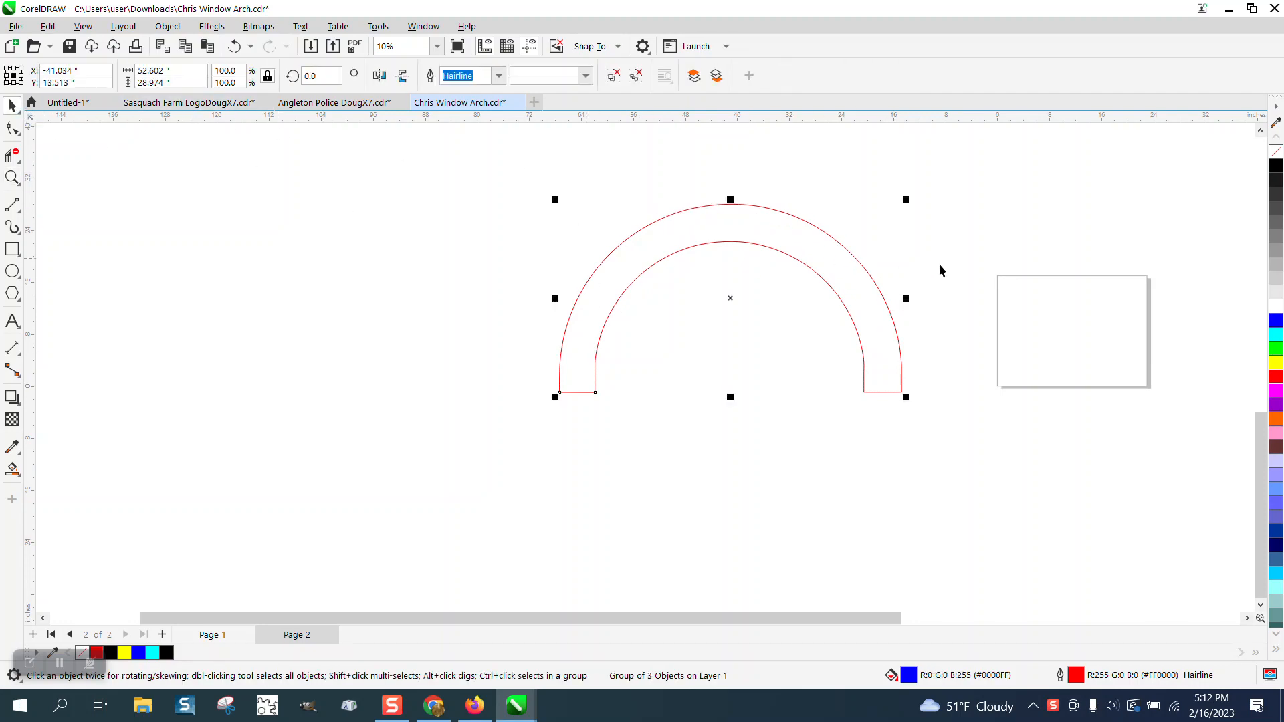
left_click(1042, 326)
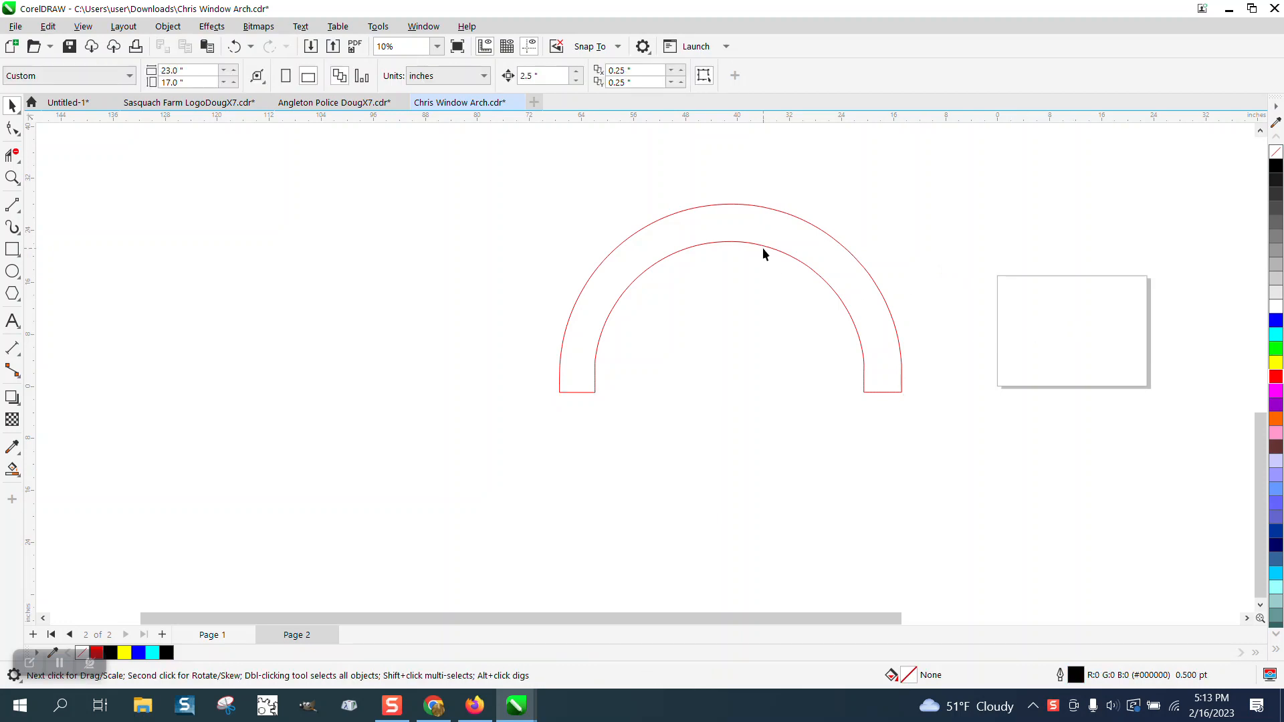
left_click(763, 249)
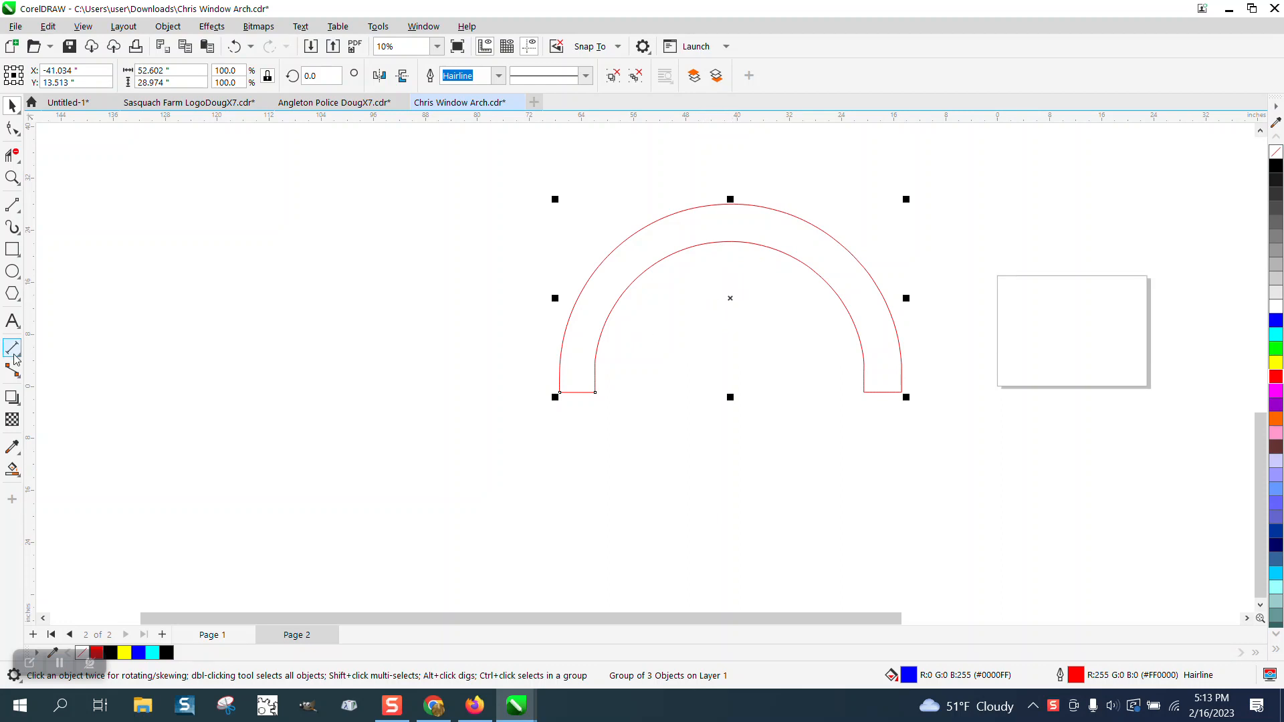
Try to fill the area around the red arch in black with Smart Fill, using an enclosing rectangle of about 65 by 42.6 inches.
left_click(12, 468)
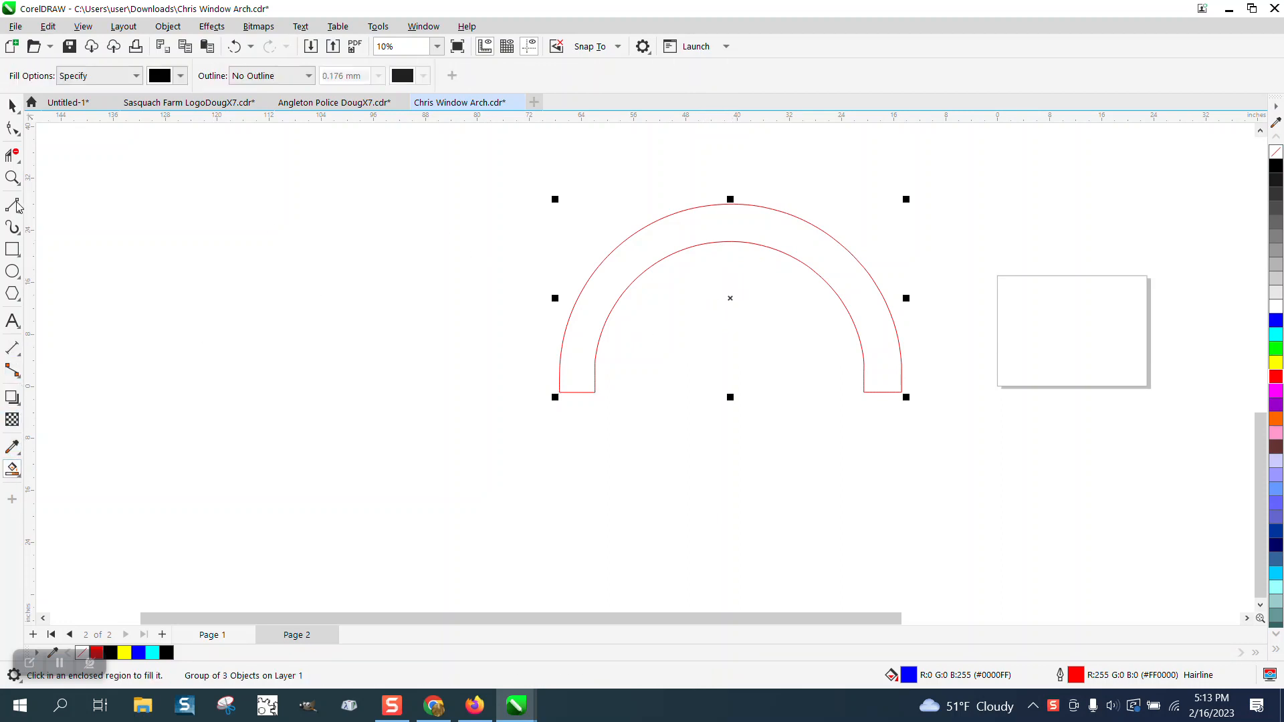
left_click(17, 254)
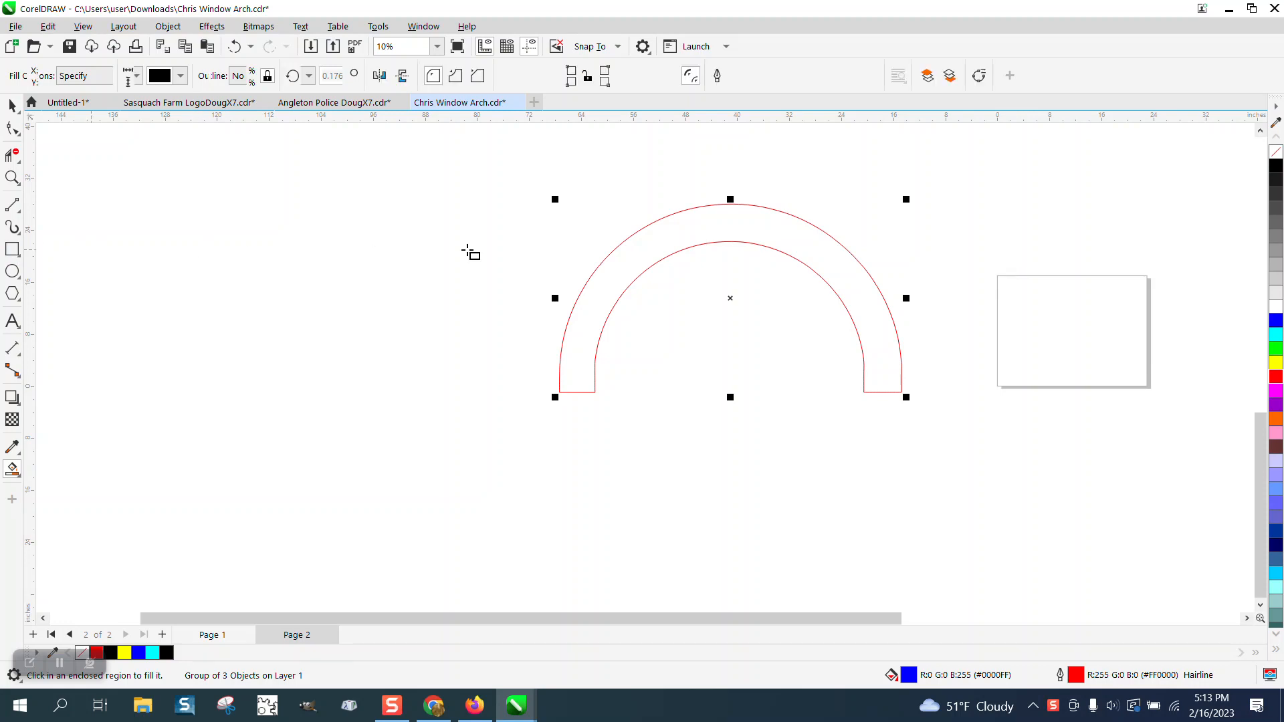
left_click_drag(522, 187, 945, 464)
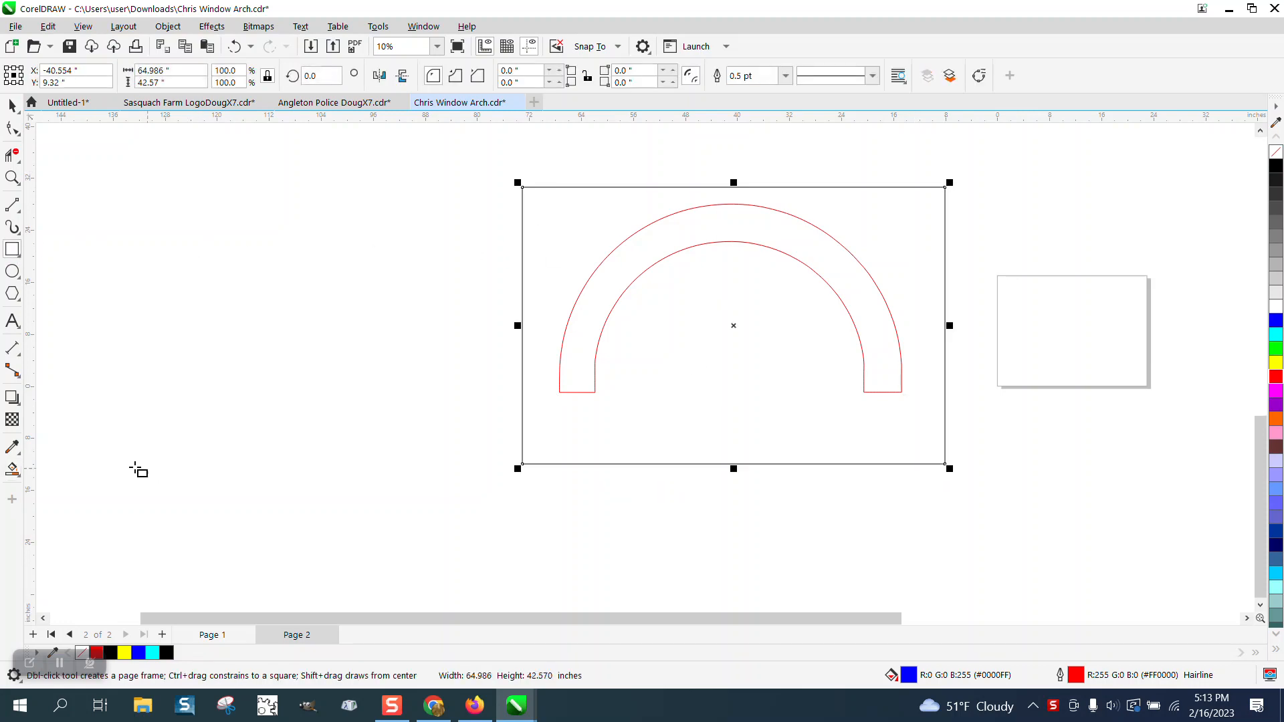
left_click(12, 469)
left_click(603, 291)
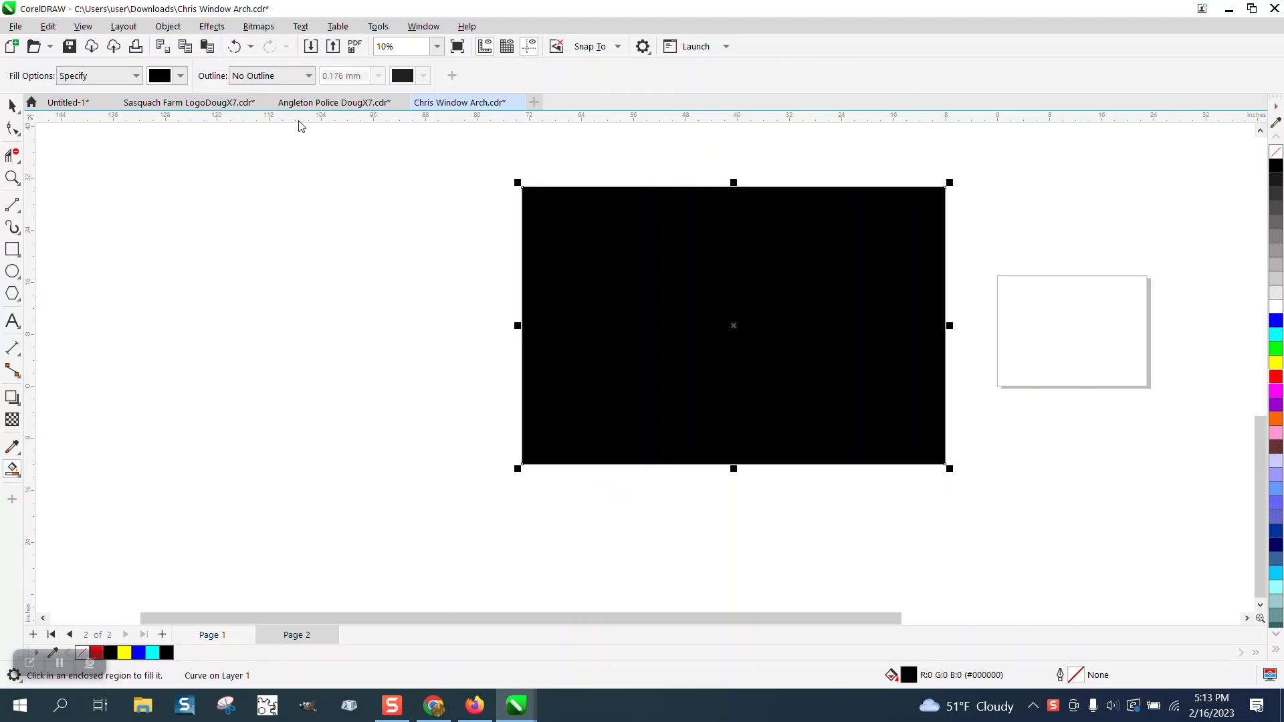
left_click(235, 46)
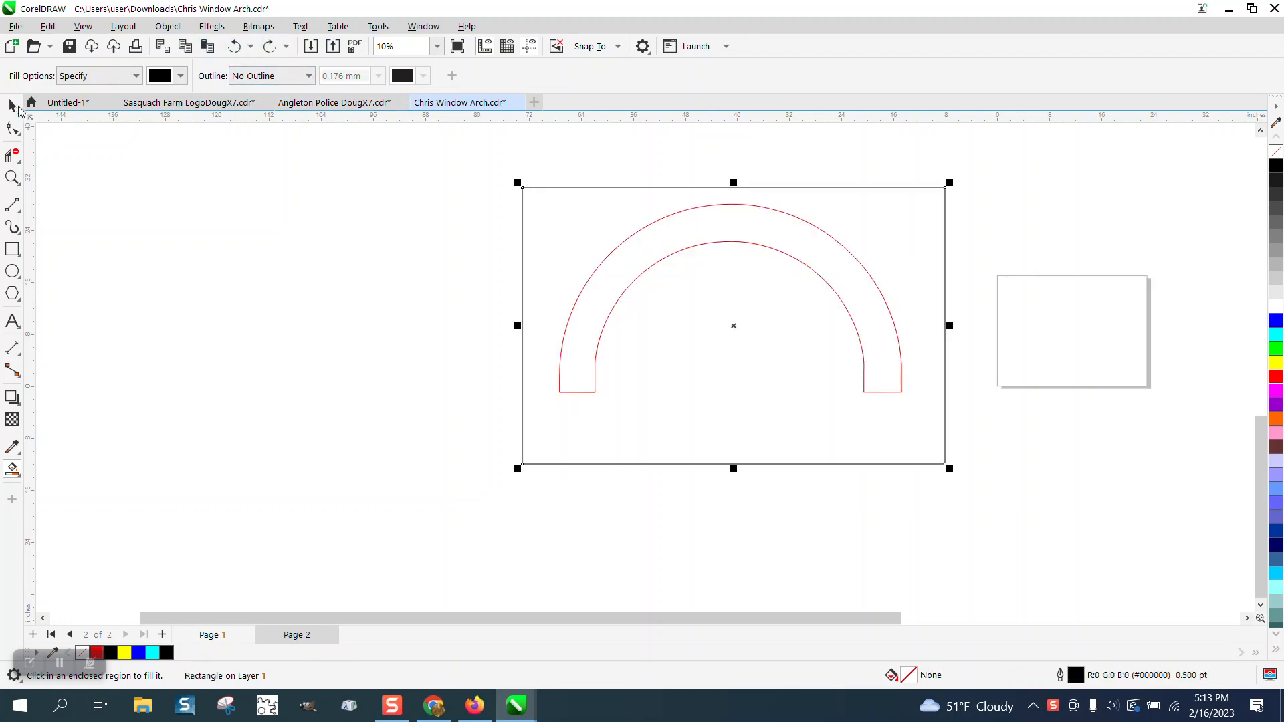
key("space")
left_click(380, 167)
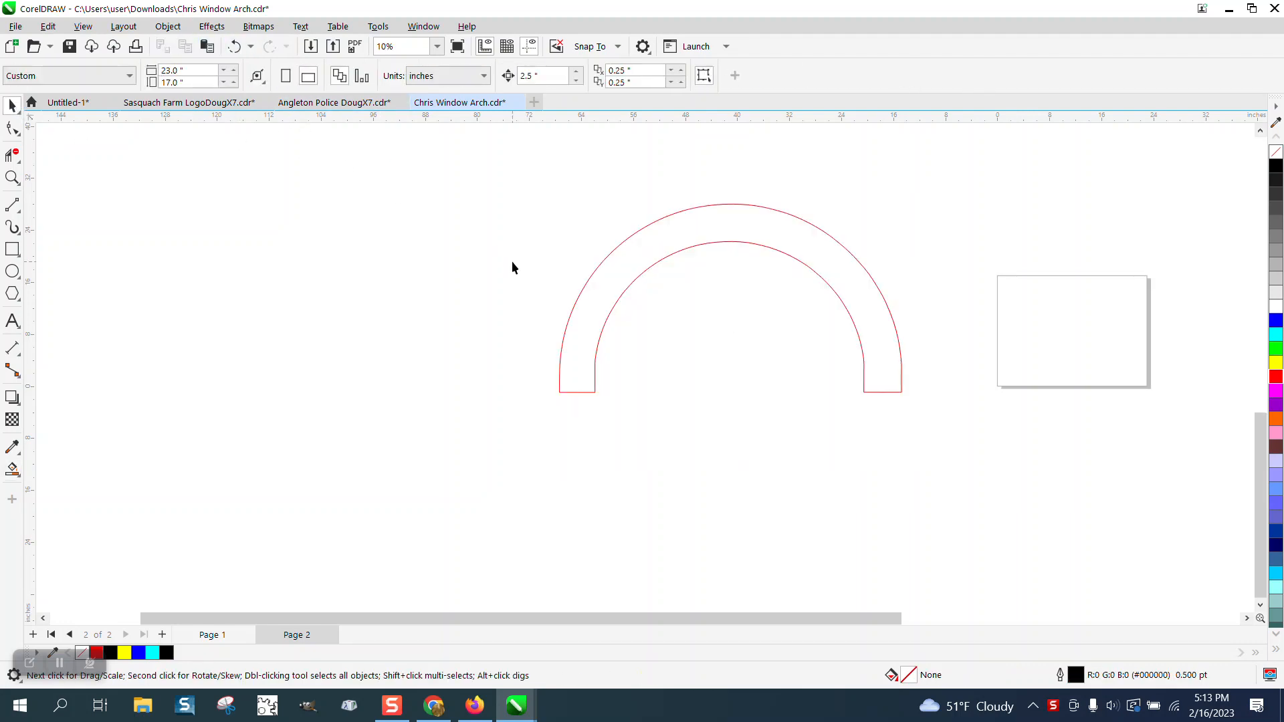
Center the grouped red arch on the page.
left_click(641, 269)
key("p")
scroll(643, 274, "down", 2)
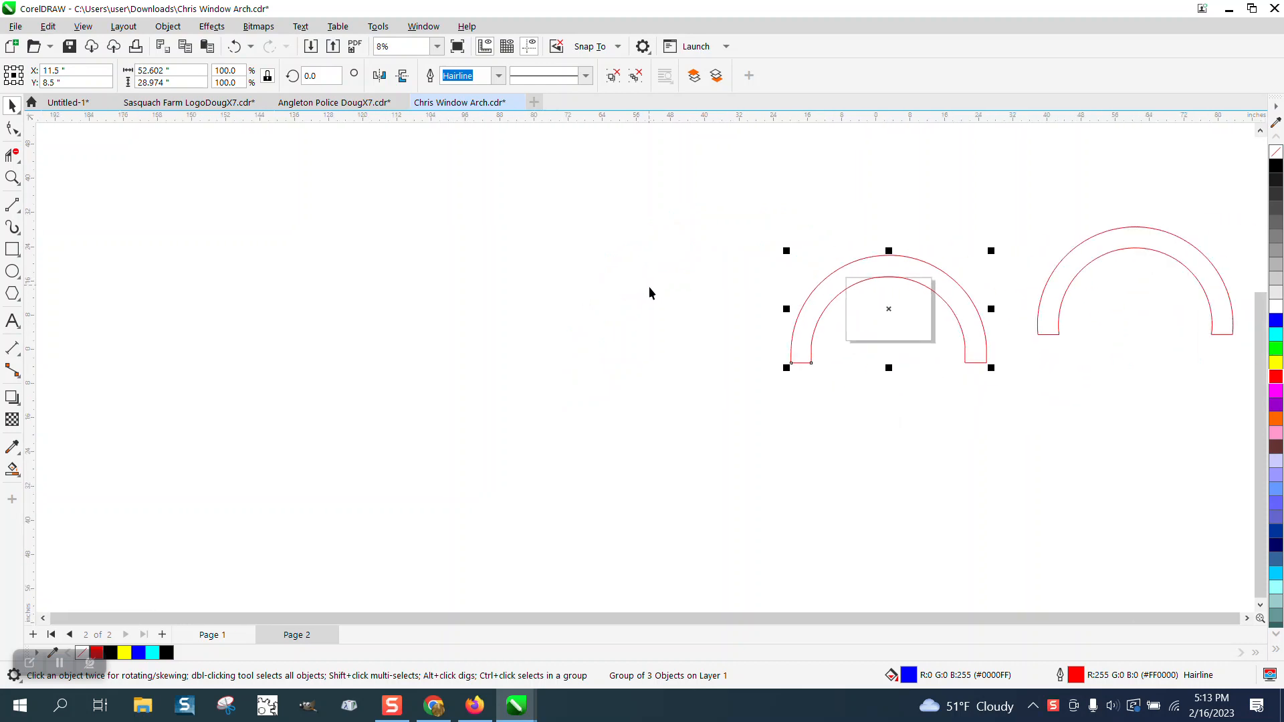
Give the second, ungrouped arch a black outline and center it on the page over the red arch to compare their legs.
left_click(1018, 289)
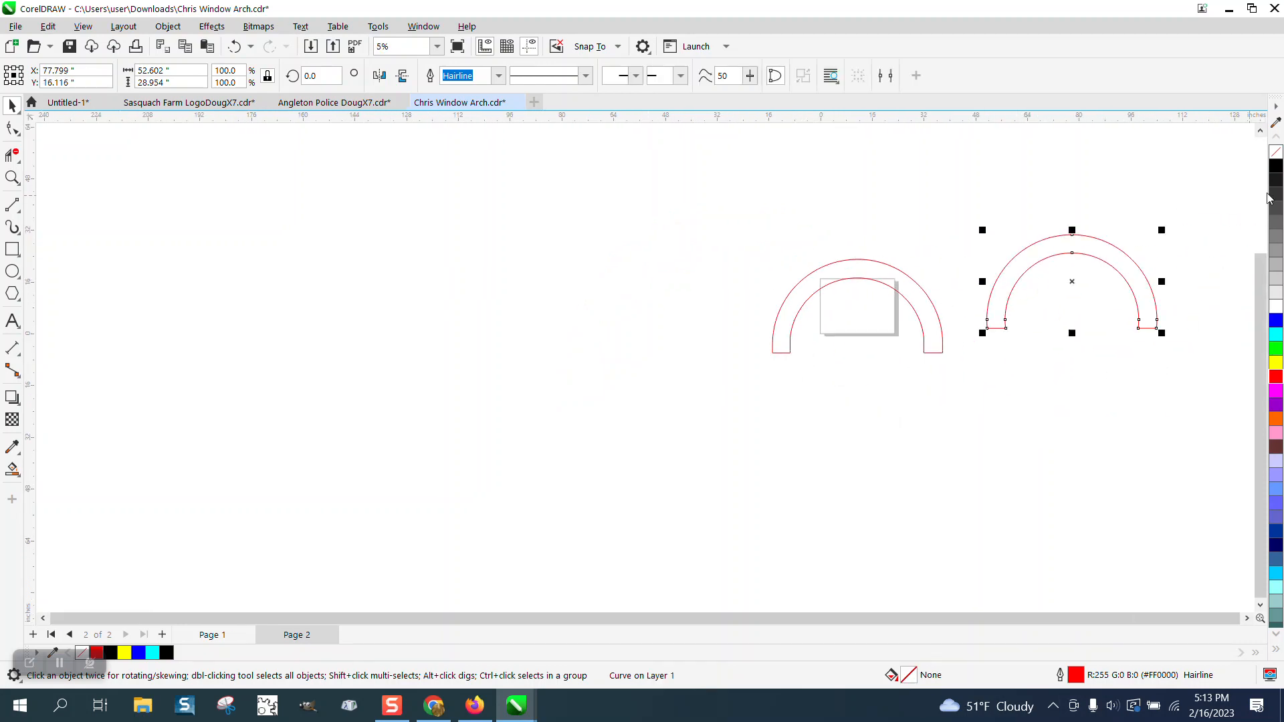
right_click(1279, 167)
key("p")
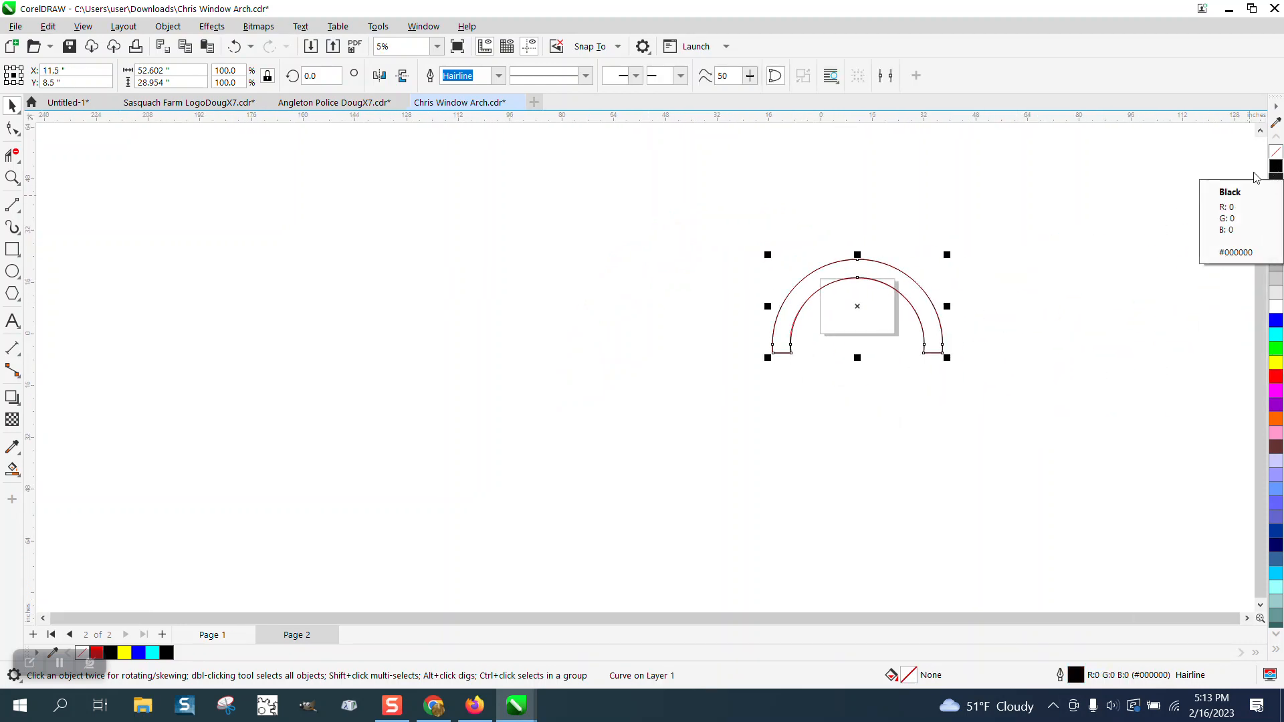
left_click(12, 177)
left_click_drag(754, 318, 814, 372)
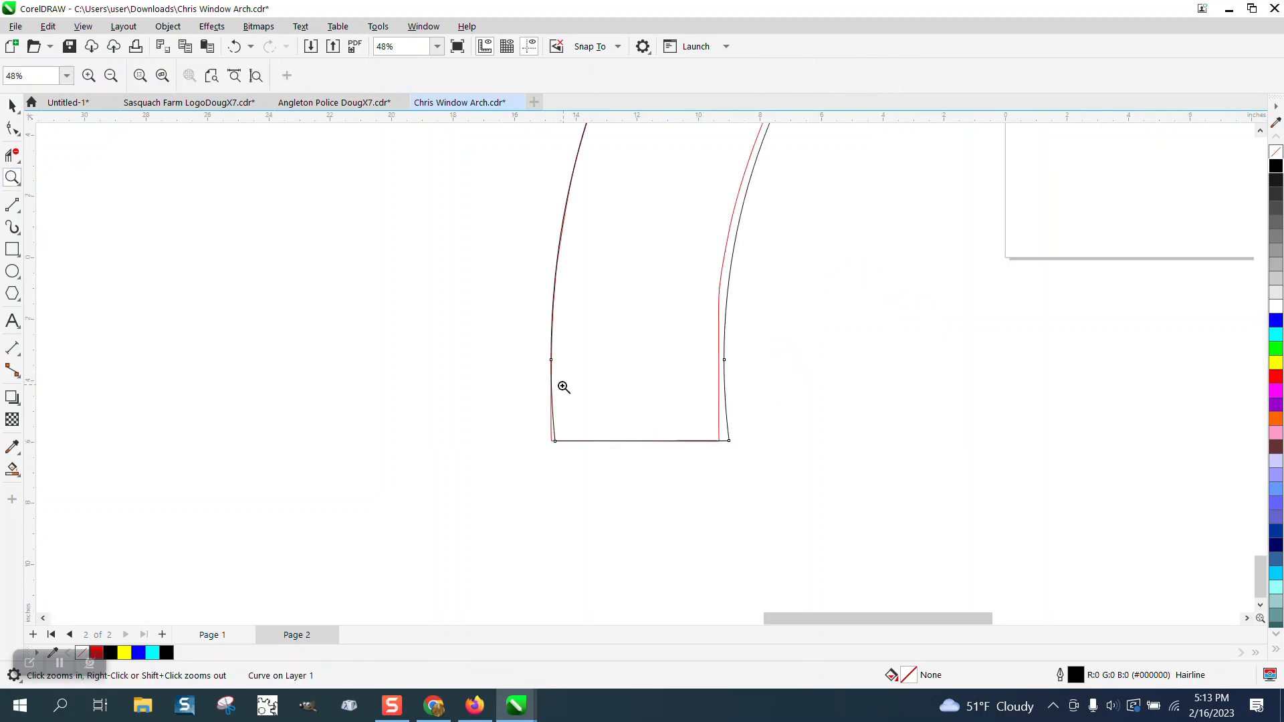
scroll(685, 426, "down", 5)
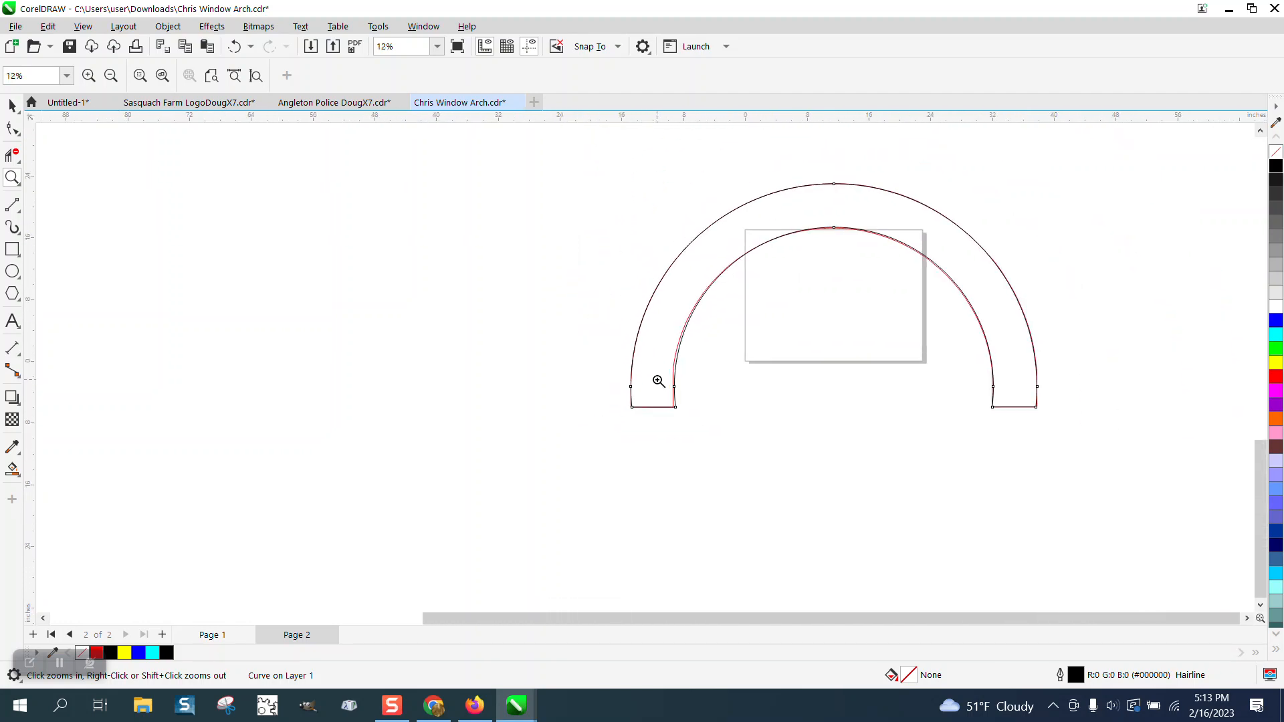
Move the black arch 70 inches to the left, clear of the red arch.
left_click(12, 105)
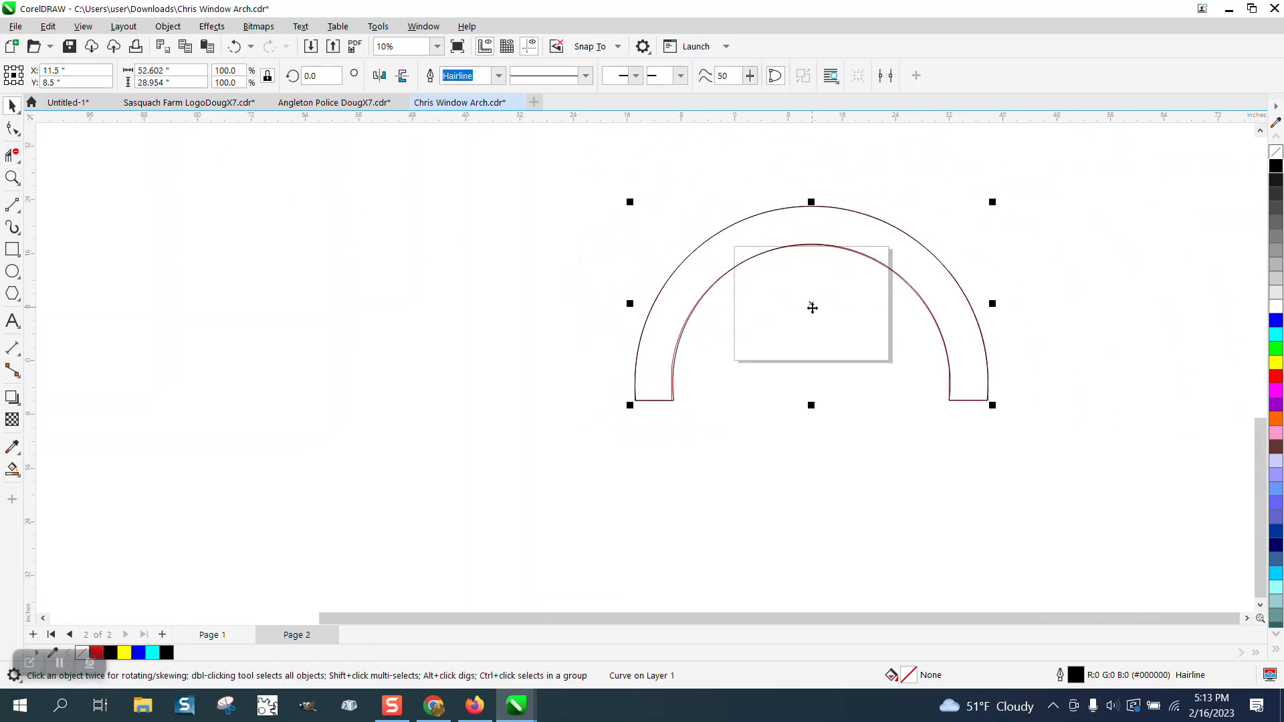
key("Left")
key("Left")
key("Left")
key("Left")
key("Left")
key("Left")
key("Left")
key("Left")
key("Left")
key("Left")
key("Left")
key("Left")
key("Left")
key("Left")
key("Left")
key("Left")
key("Left")
key("Left")
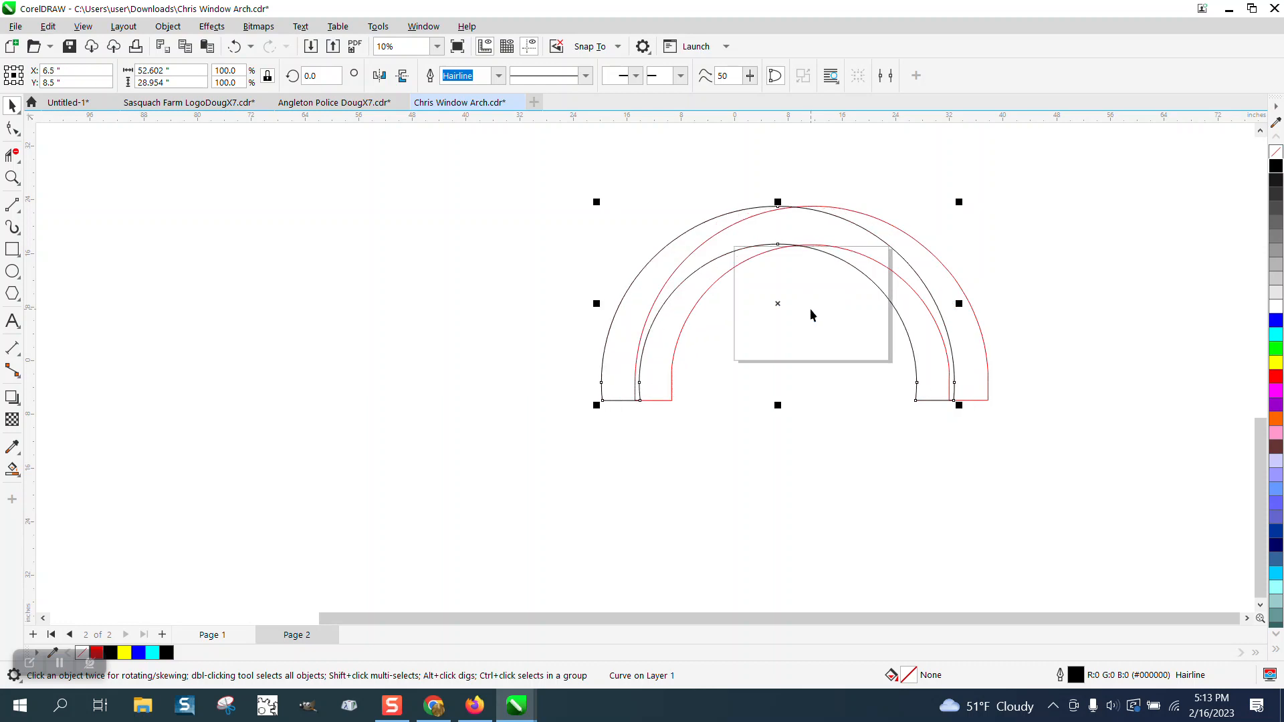
left_click(613, 223)
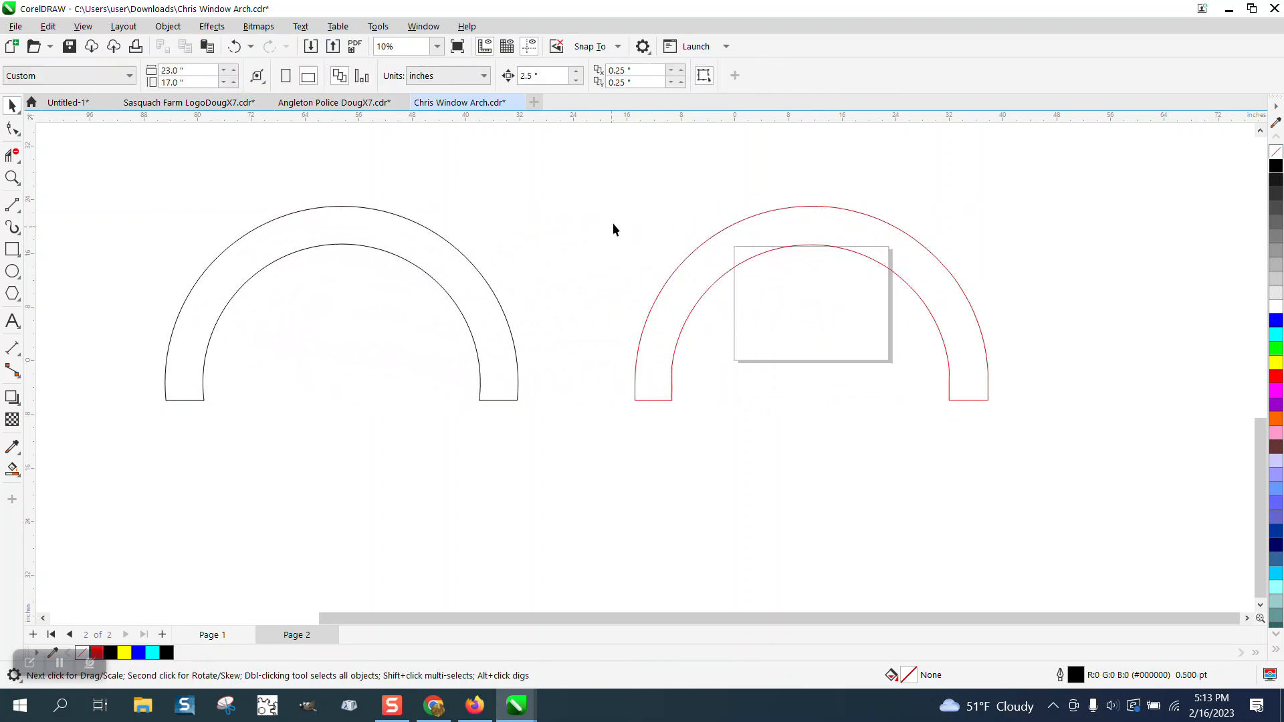
Set the nudge distance to 55 inches and both duplicate distances to 0.
left_click(545, 79)
type("55")
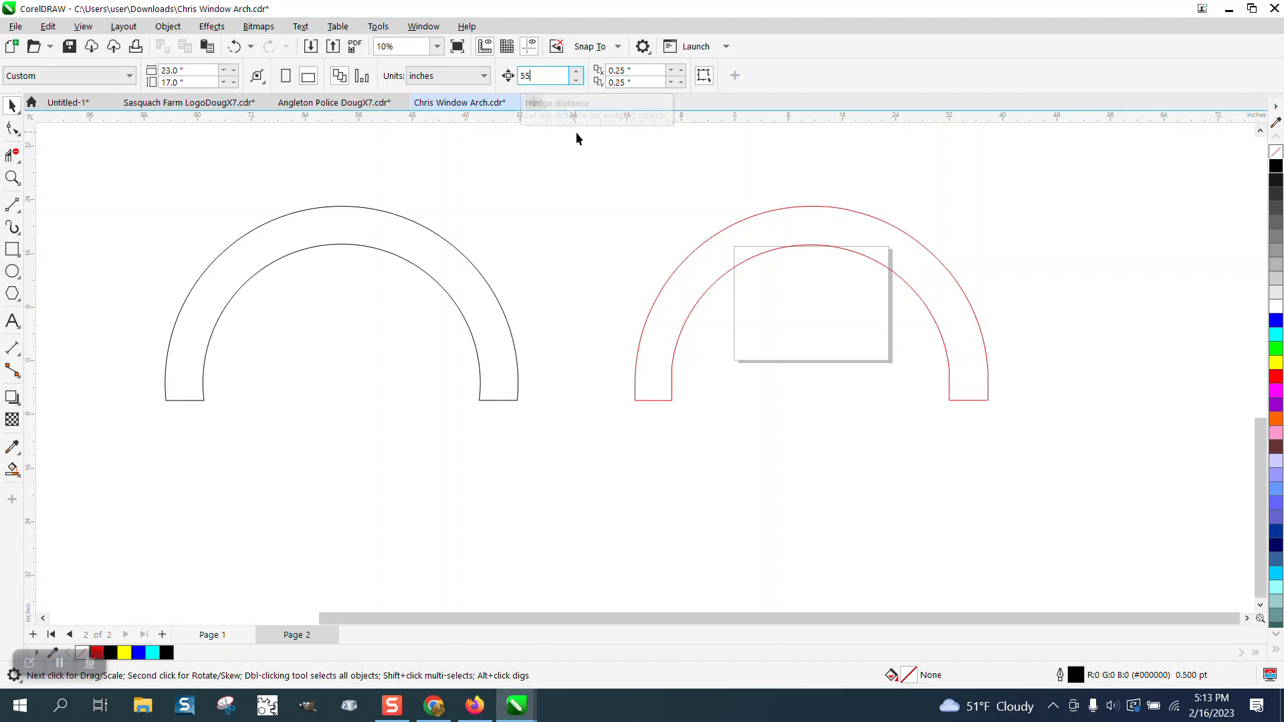
key("Return")
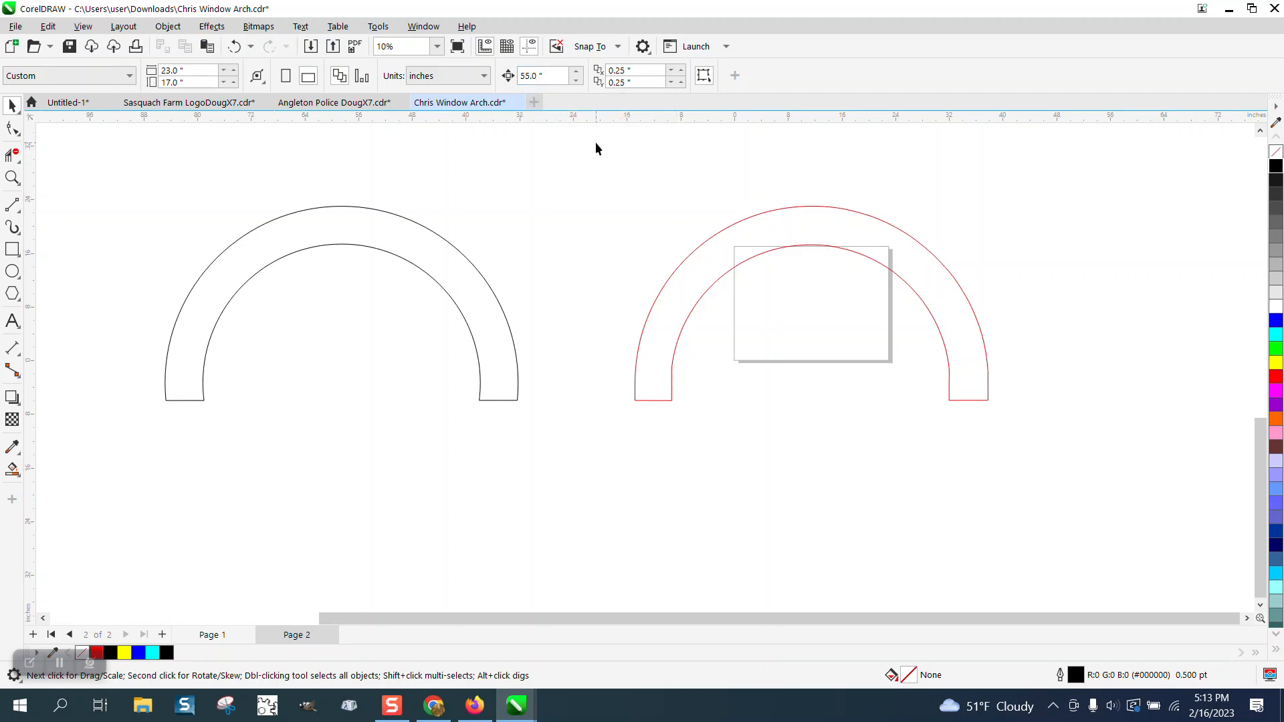
double_click(632, 72)
type("0")
key("Tab")
type("0")
key("Return")
left_click(470, 264)
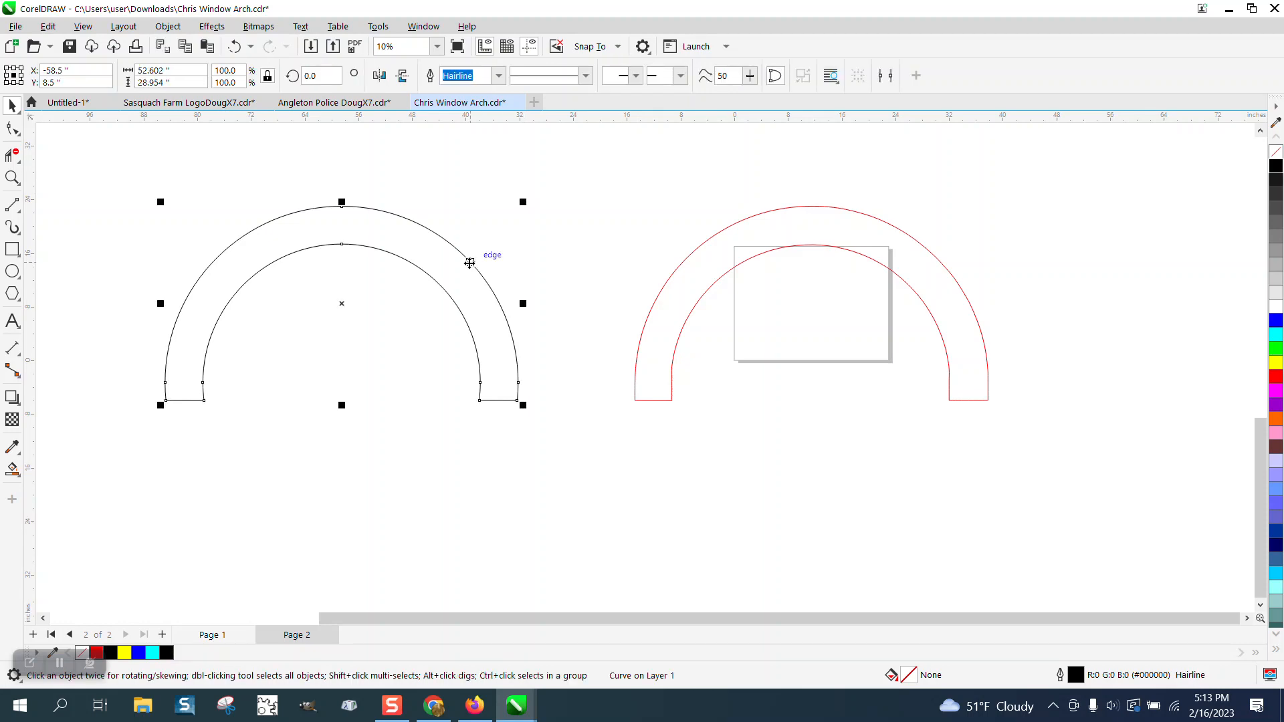
left_click(661, 383)
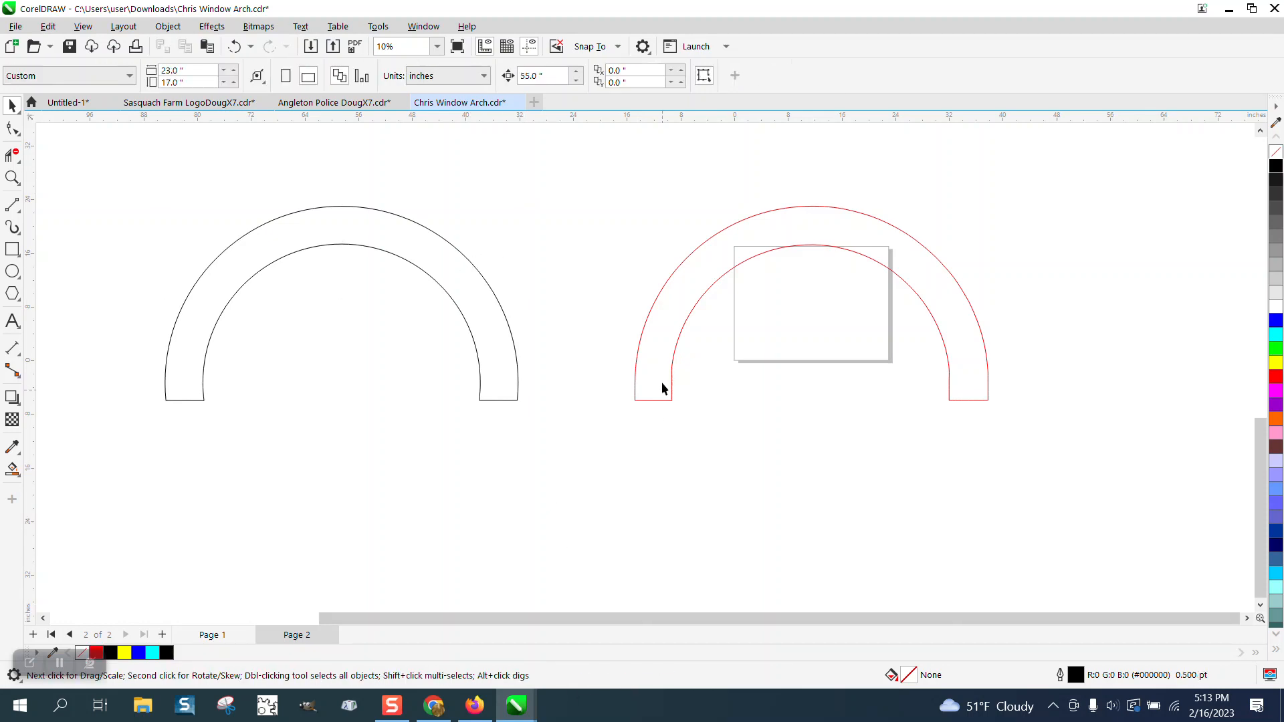
left_click(662, 369)
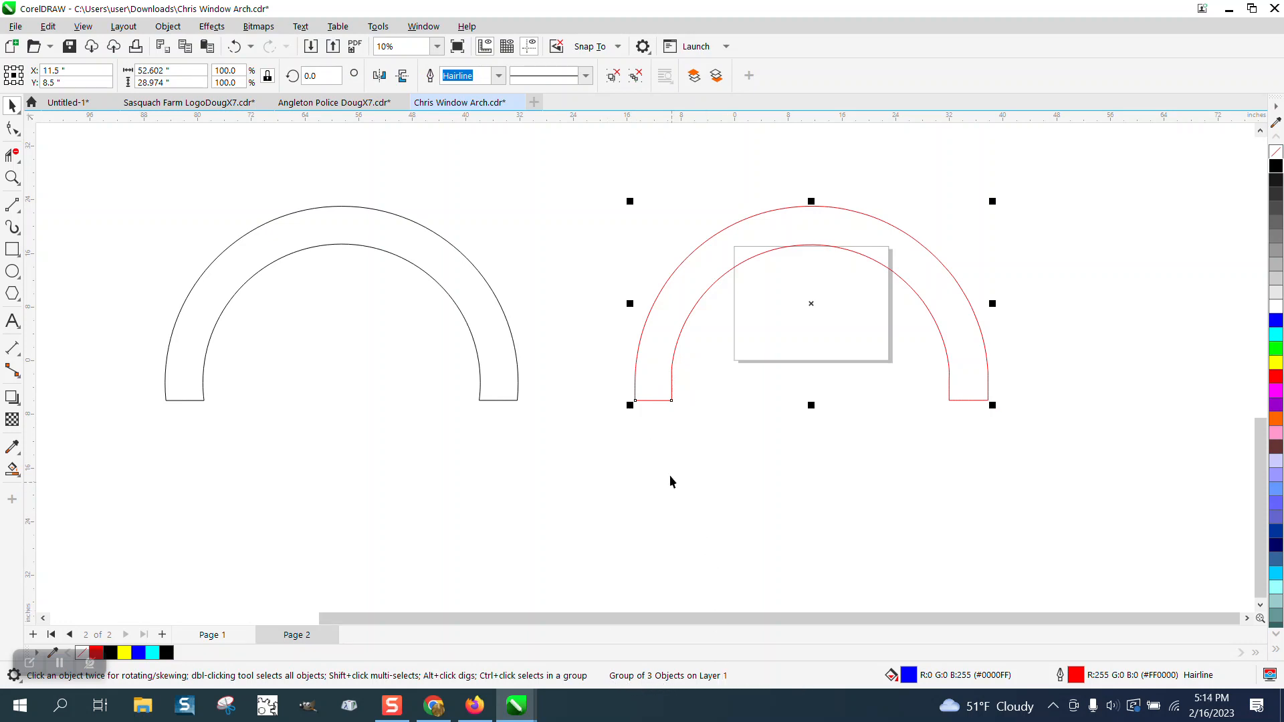
left_click(13, 128)
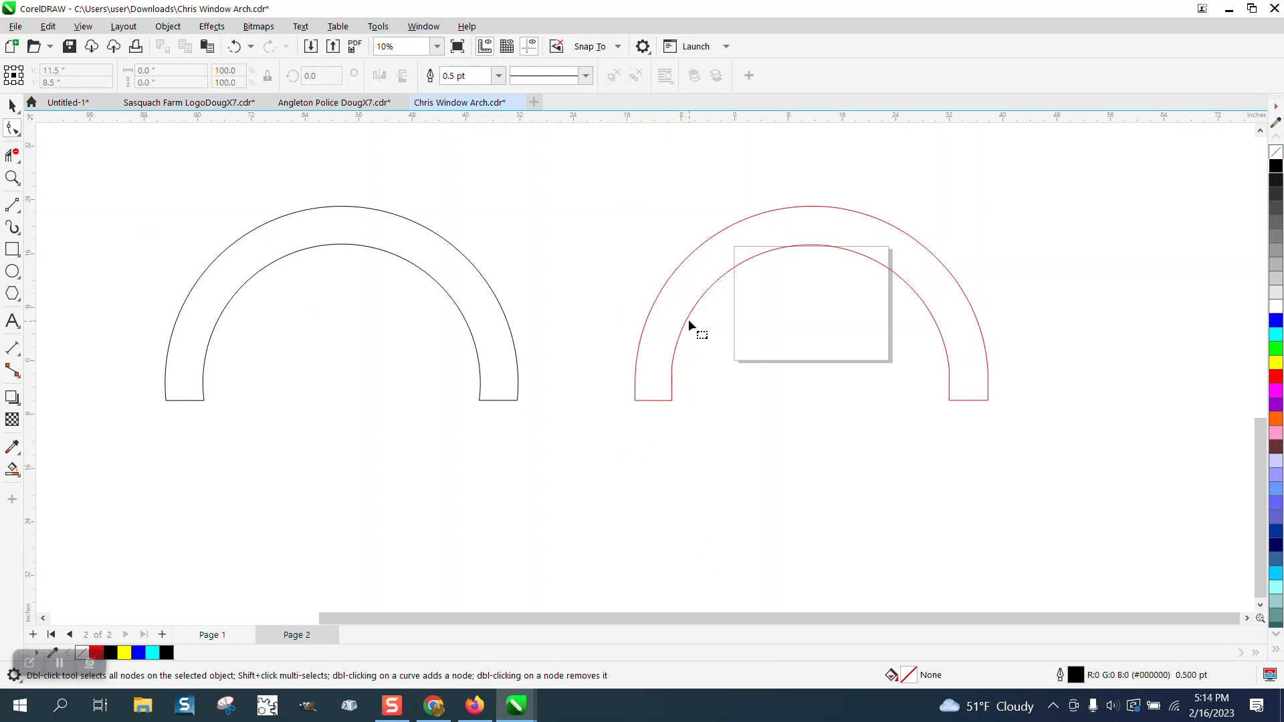
left_click(12, 105)
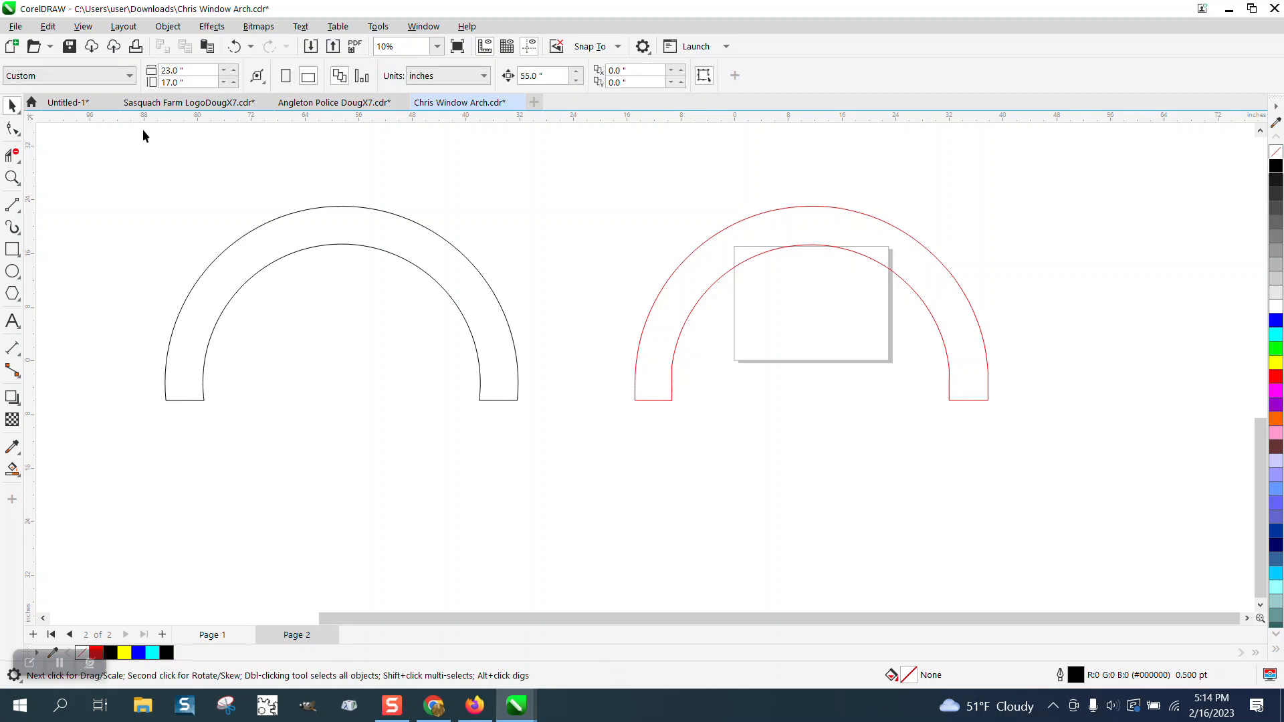
Move the grouped red arch 165 inches to the left, past the black arch.
left_click(669, 270)
scroll(676, 269, "down", 3)
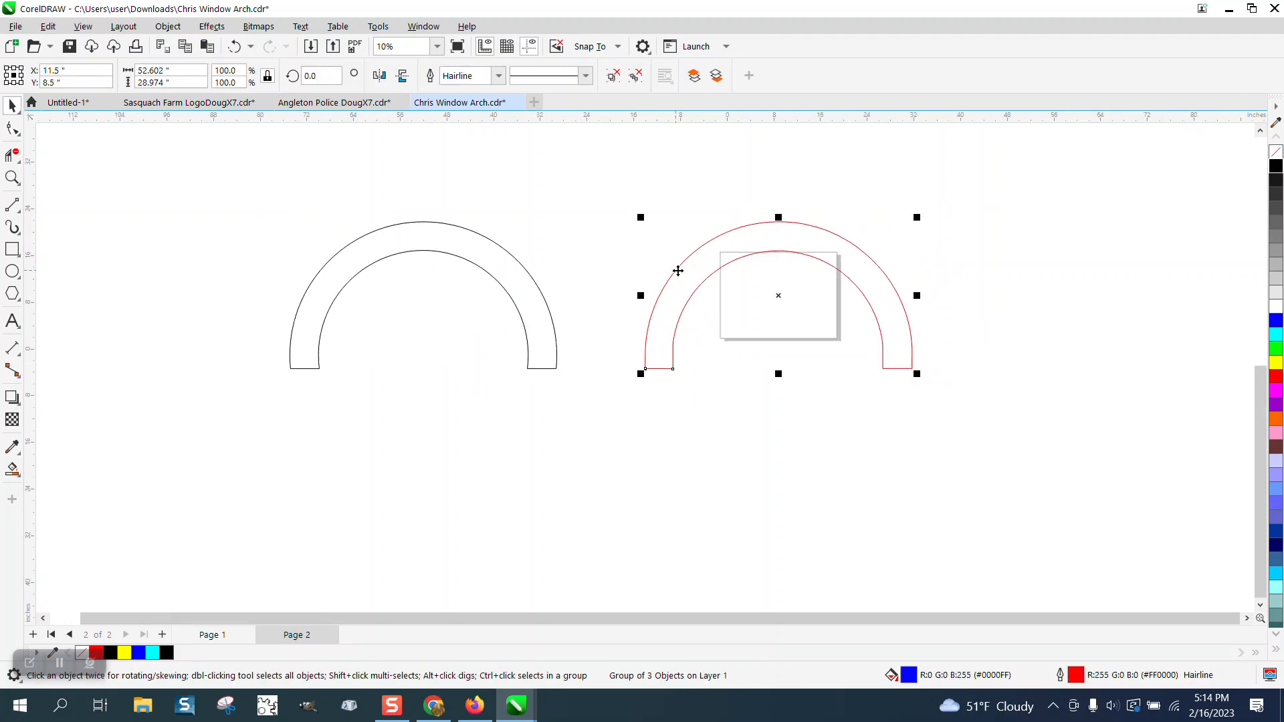
key("Left")
key("Left")
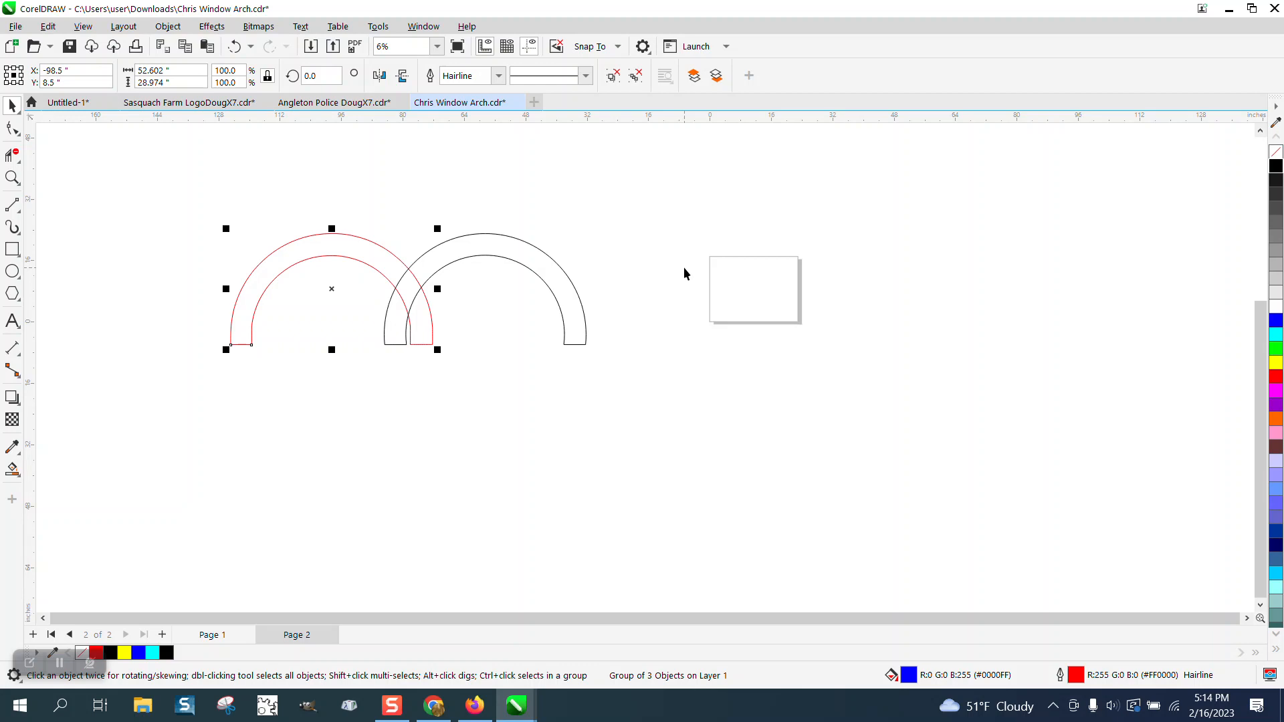
key("Left")
scroll(726, 301, "down", 2)
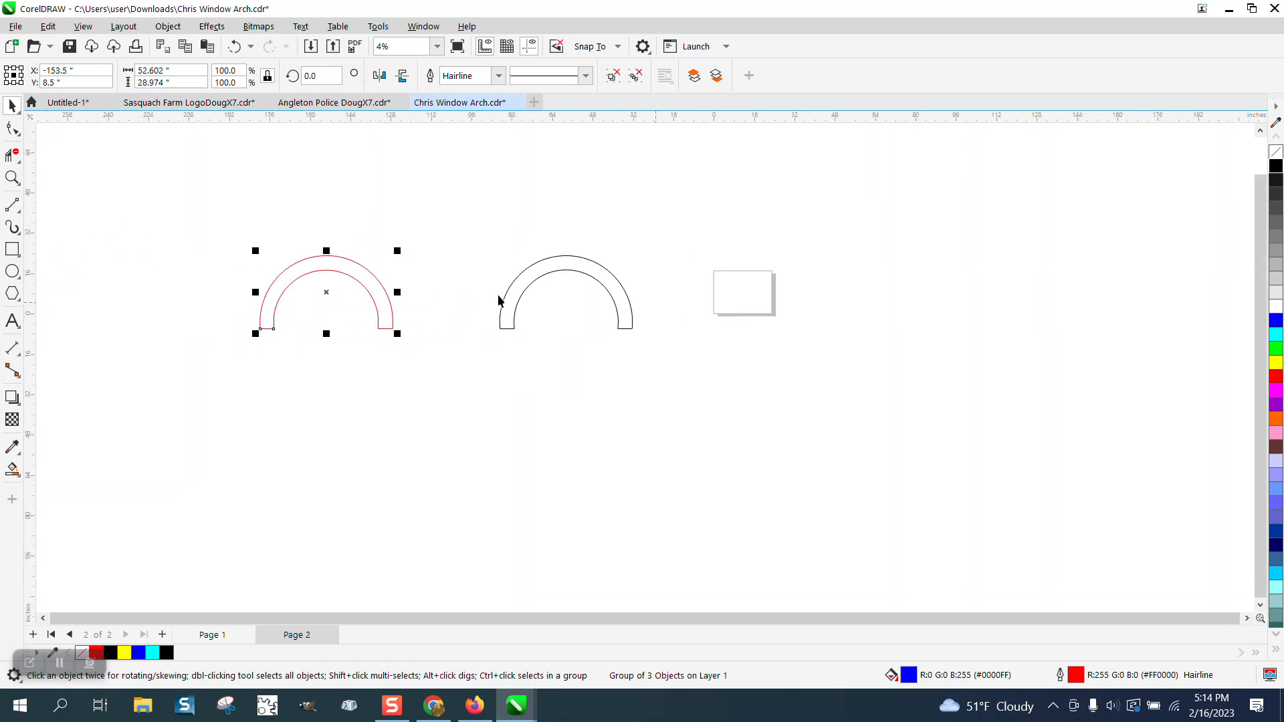
Ungroup the red arch into its separate curves.
left_click(12, 178)
left_click_drag(230, 220, 481, 373)
left_click(12, 105)
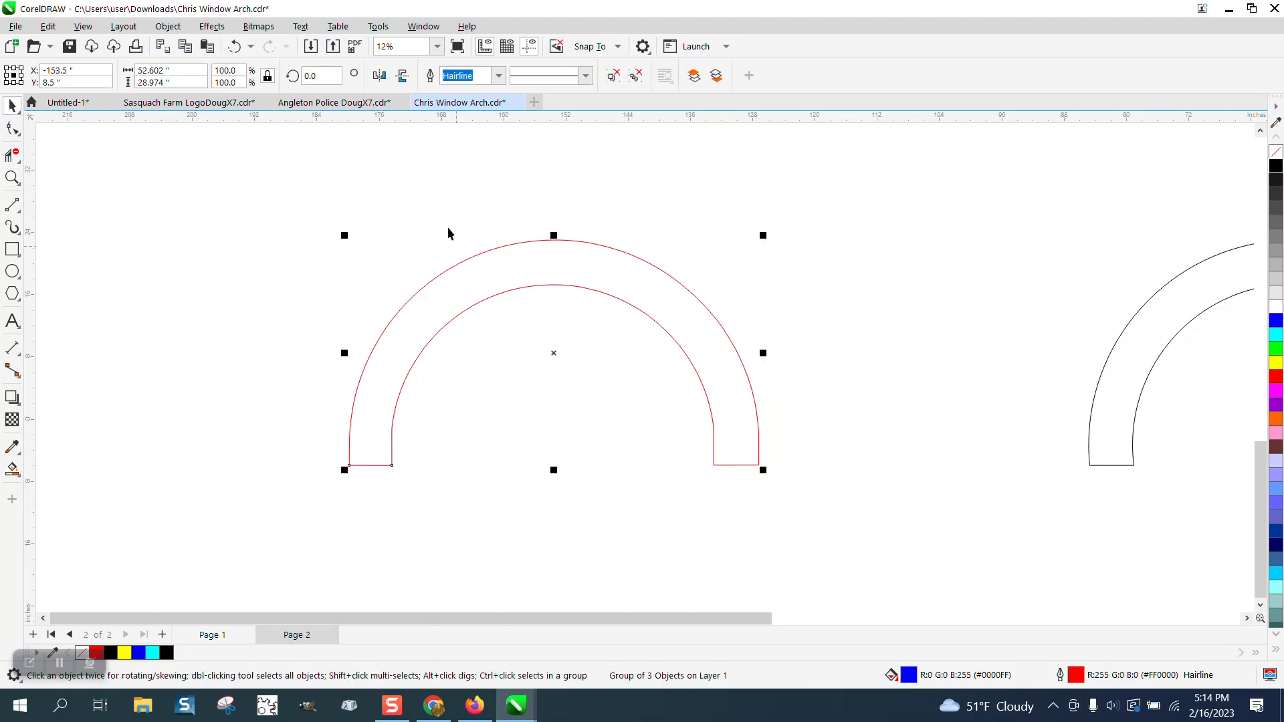
left_click(168, 26)
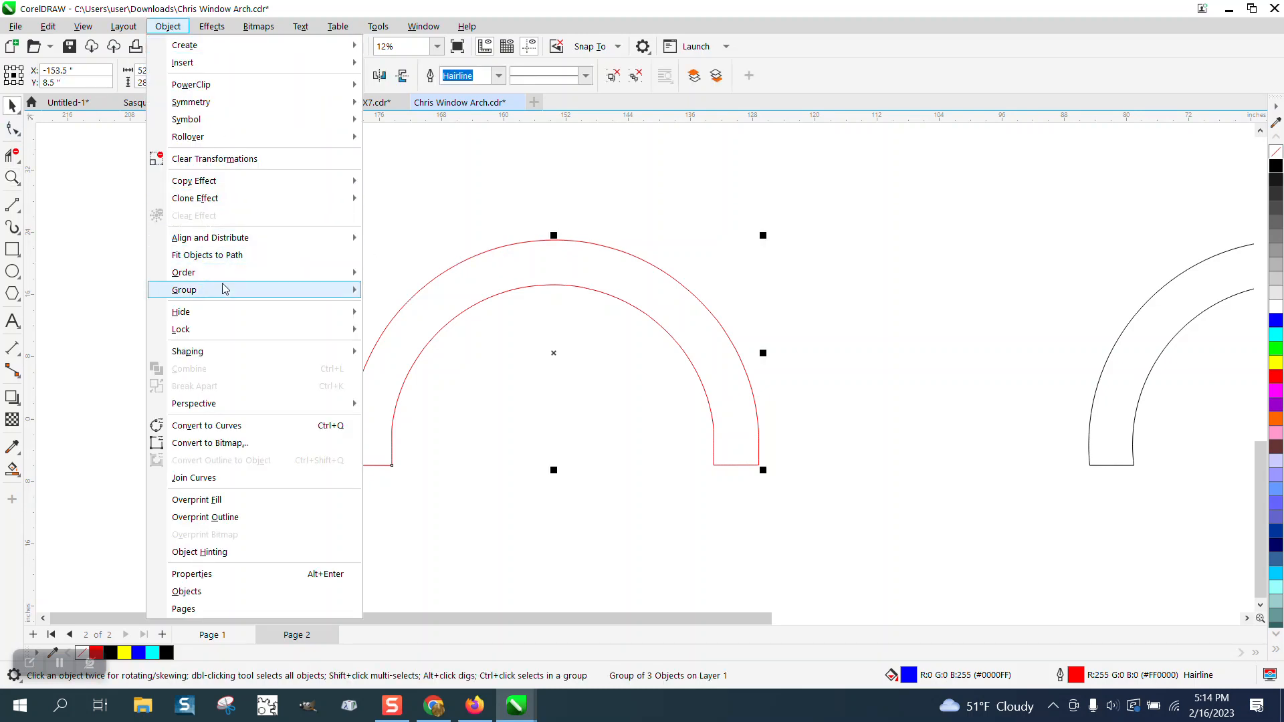
mouse_move(224, 289)
left_click(404, 309)
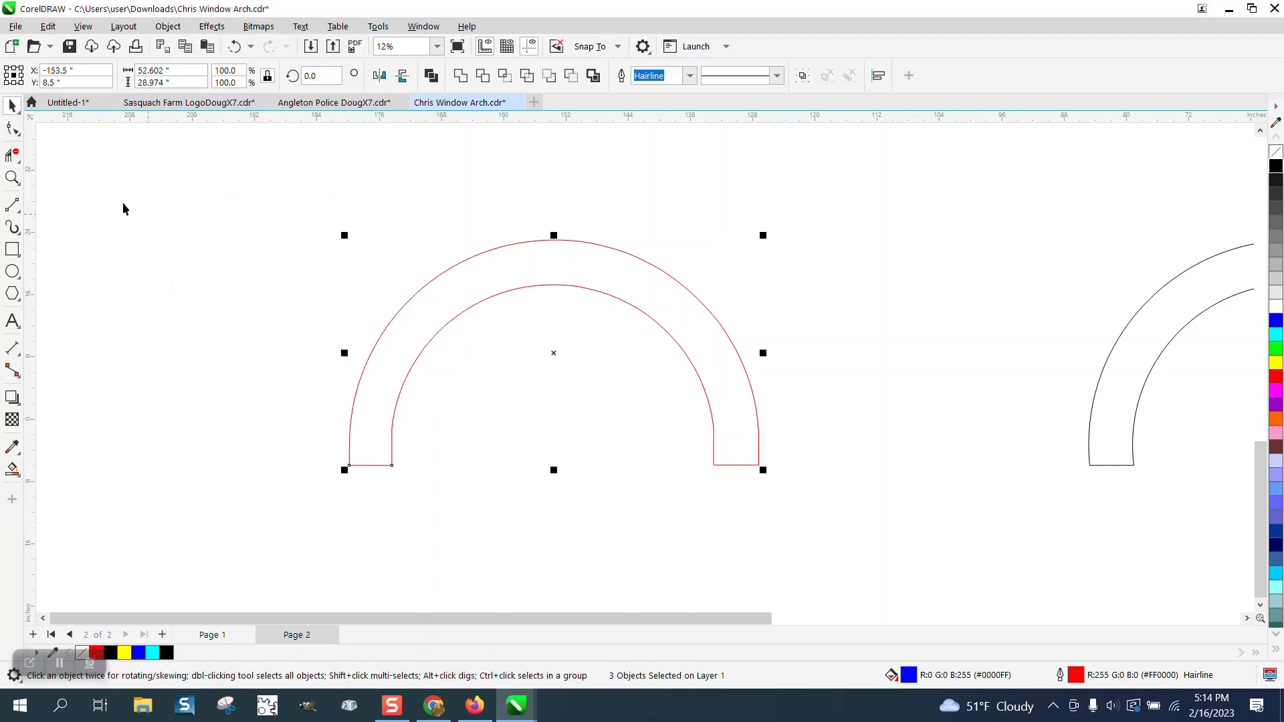
Pull the inner curve's end node away from the lower inside corner of the red arch's right leg to expose the open joint.
left_click(12, 129)
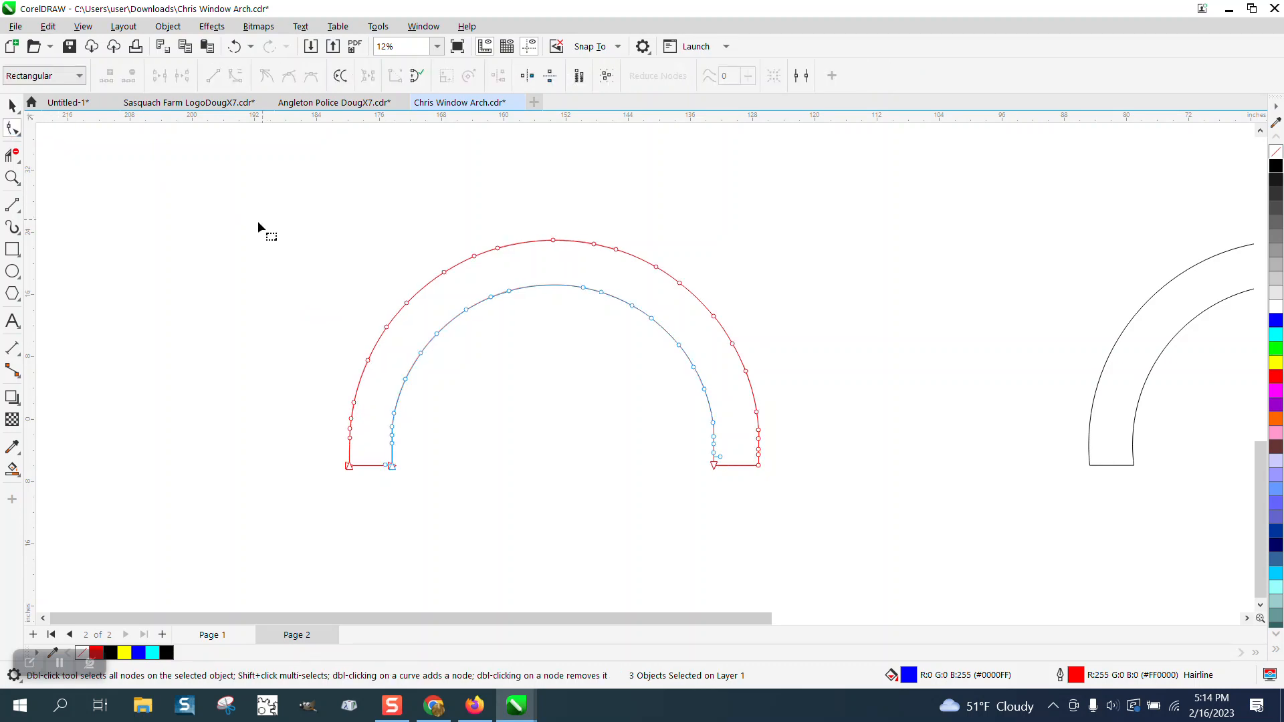
left_click_drag(713, 469, 624, 481)
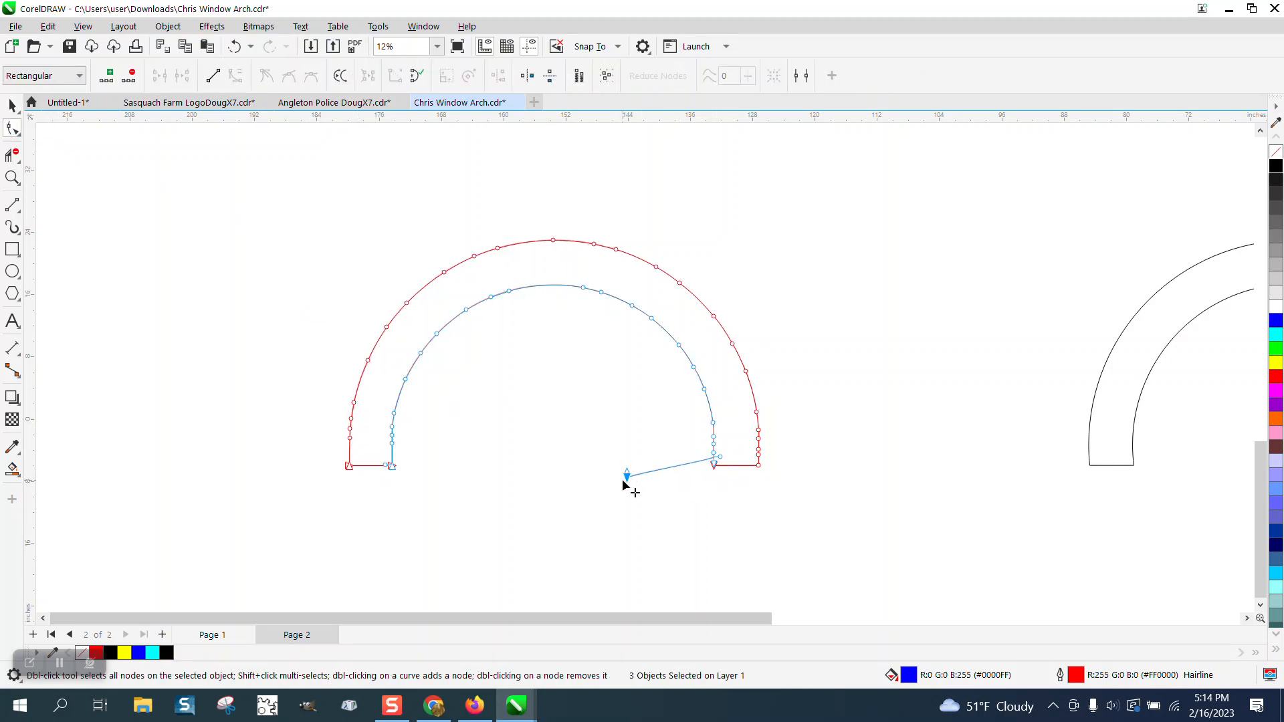
left_click(12, 177)
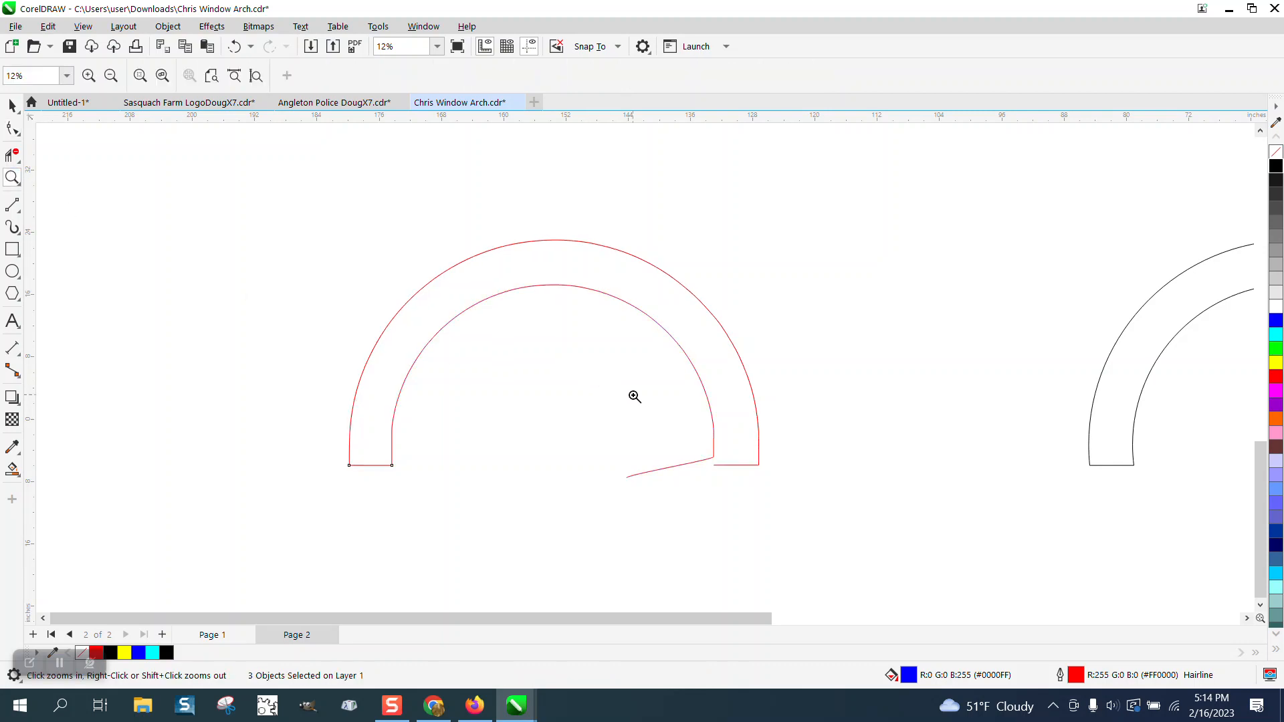
Undo the displacement of the inner curve's end node and select all the red arch's separate curves.
left_click(234, 48)
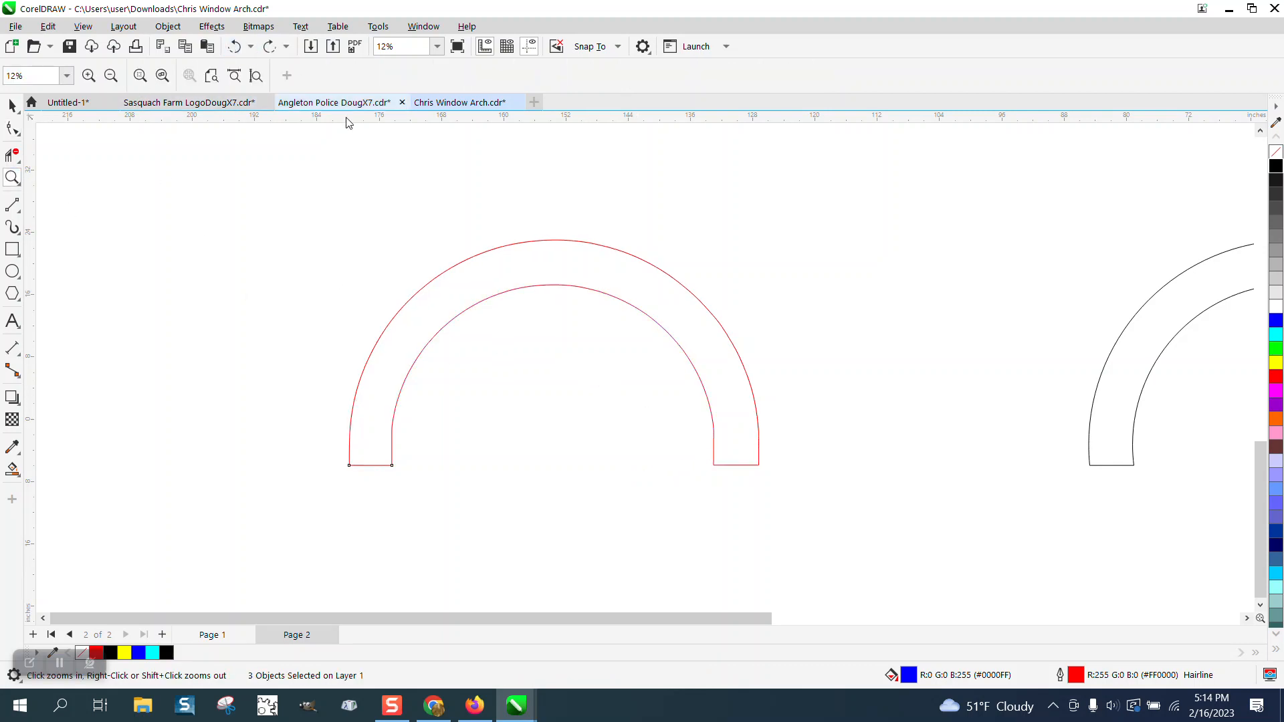
left_click(12, 106)
left_click_drag(291, 184, 571, 475)
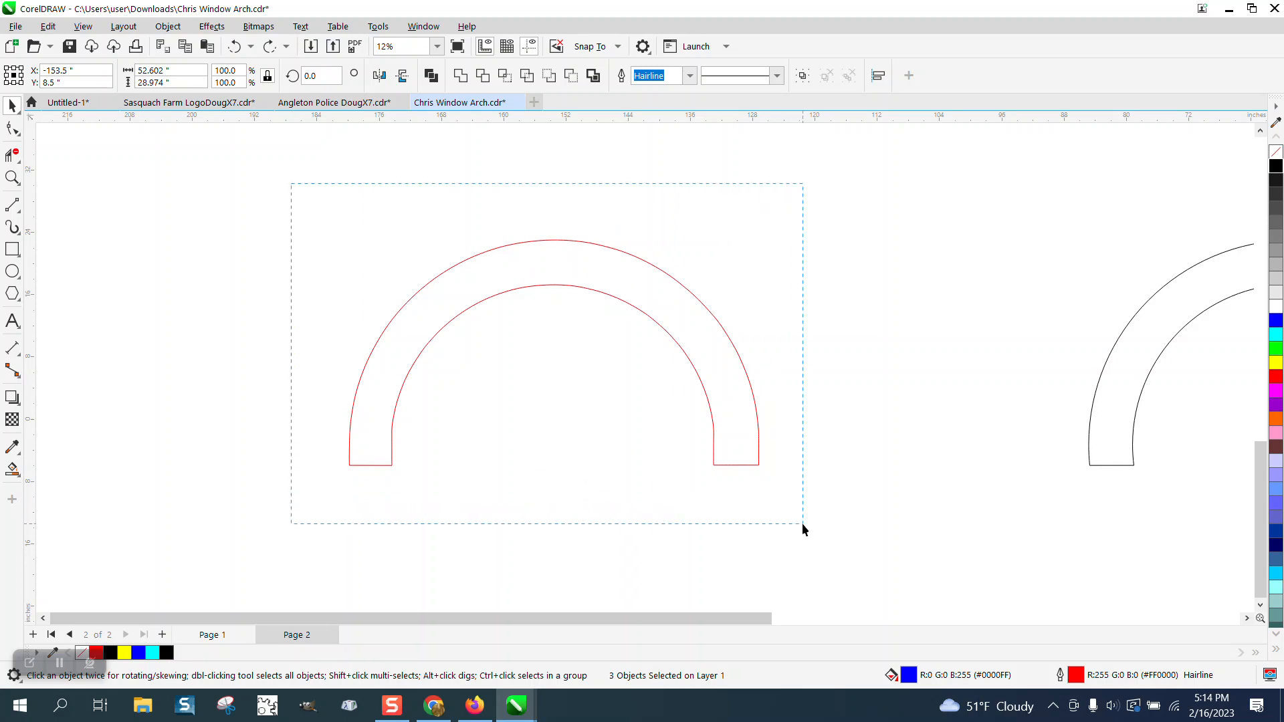
left_click_drag(803, 524, 803, 523)
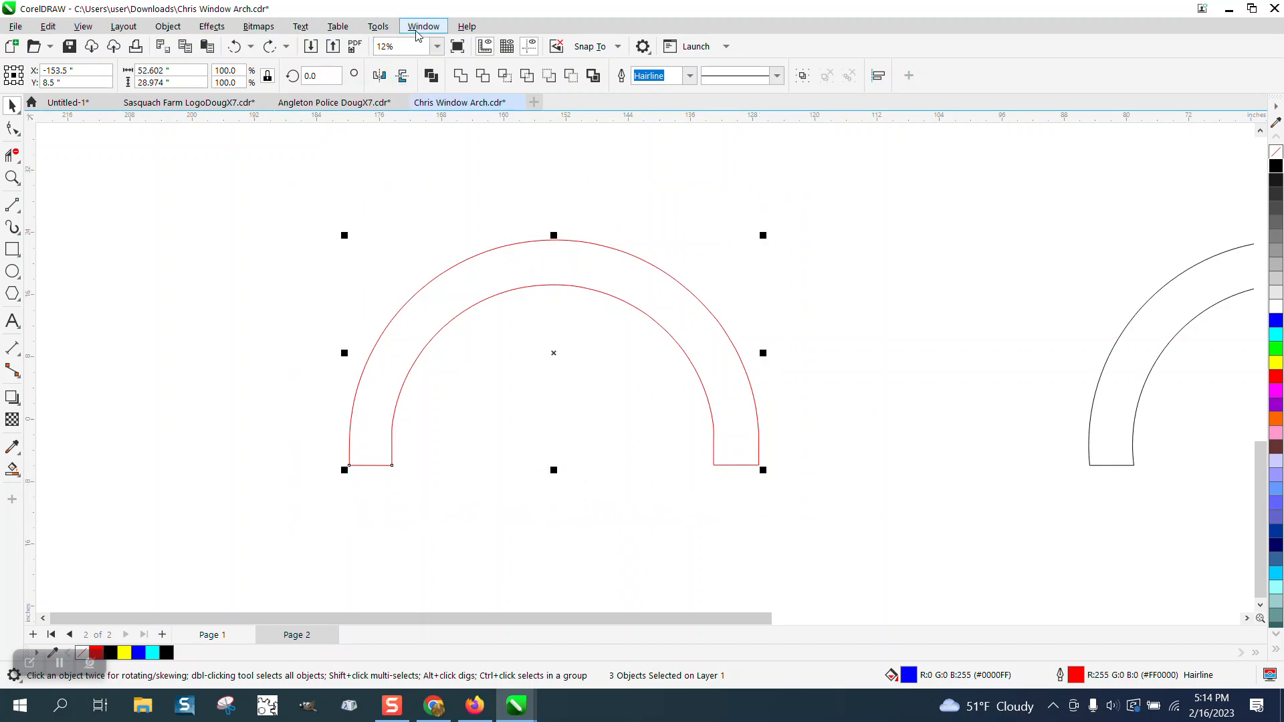
Join the red arch's curves at all their nodes with Join Curves in Extend mode and a 0.1 inch gap tolerance.
left_click(18, 133)
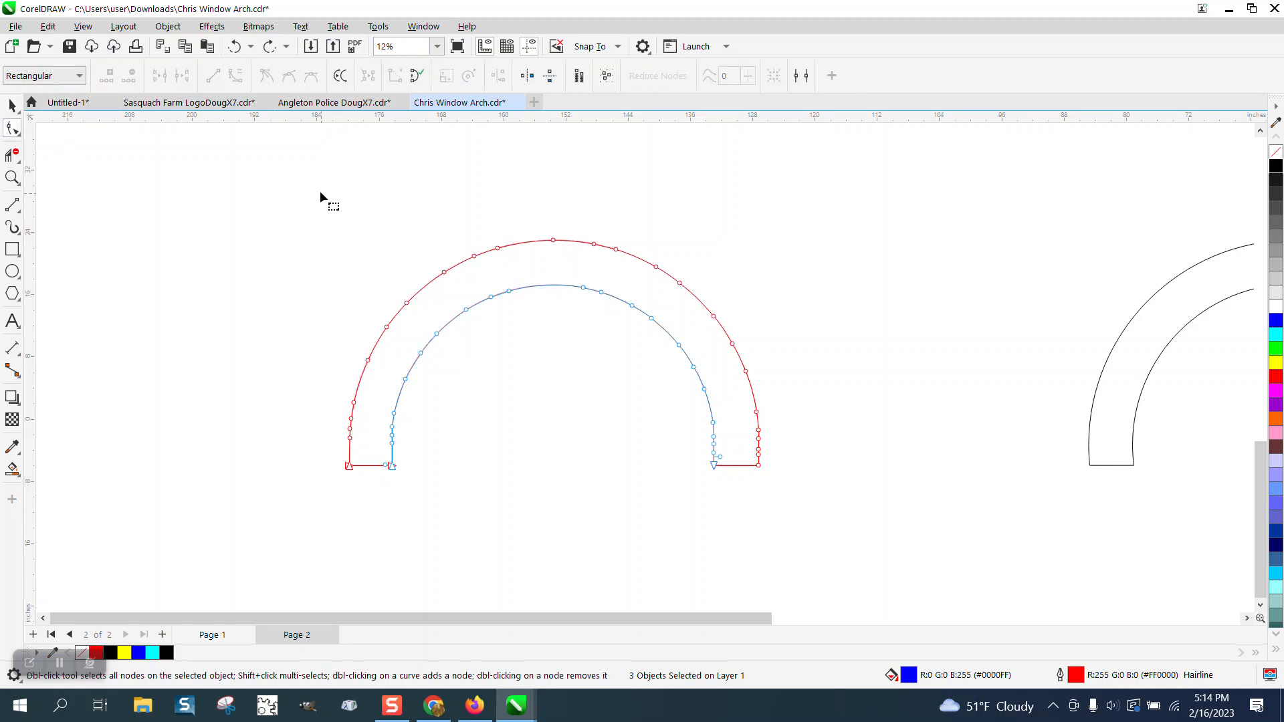
left_click_drag(422, 462, 822, 521)
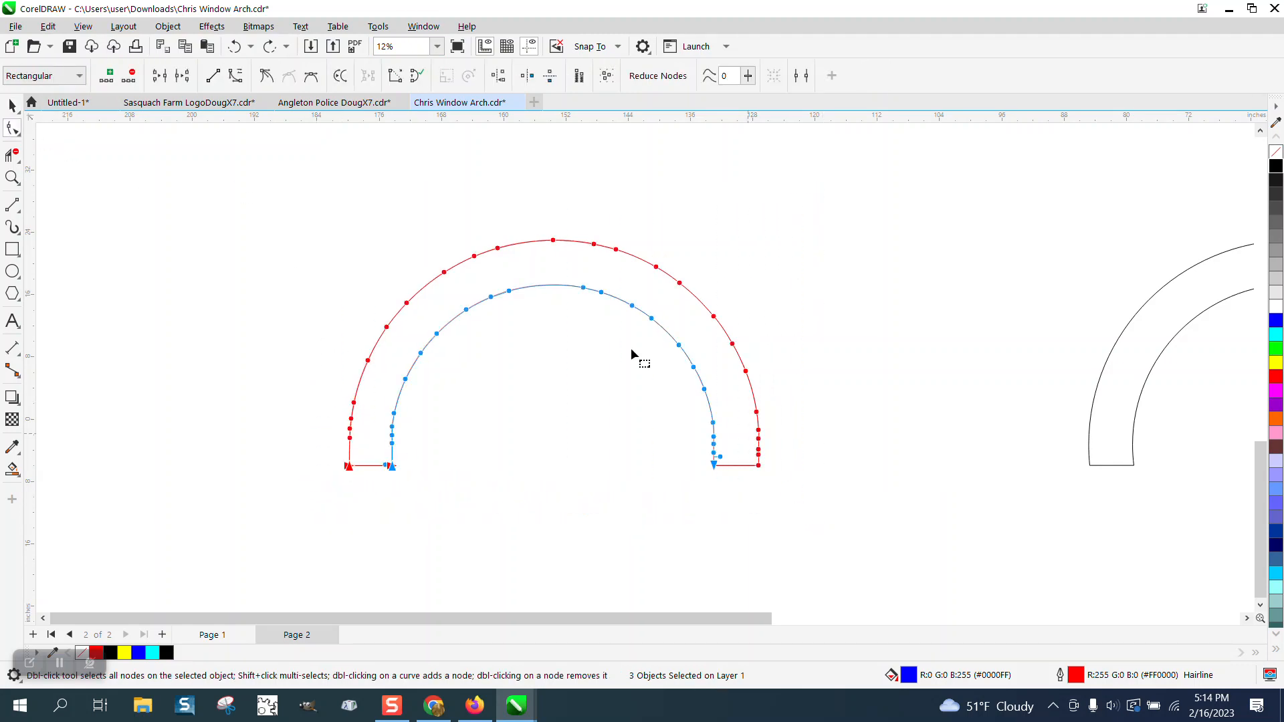
left_click(423, 26)
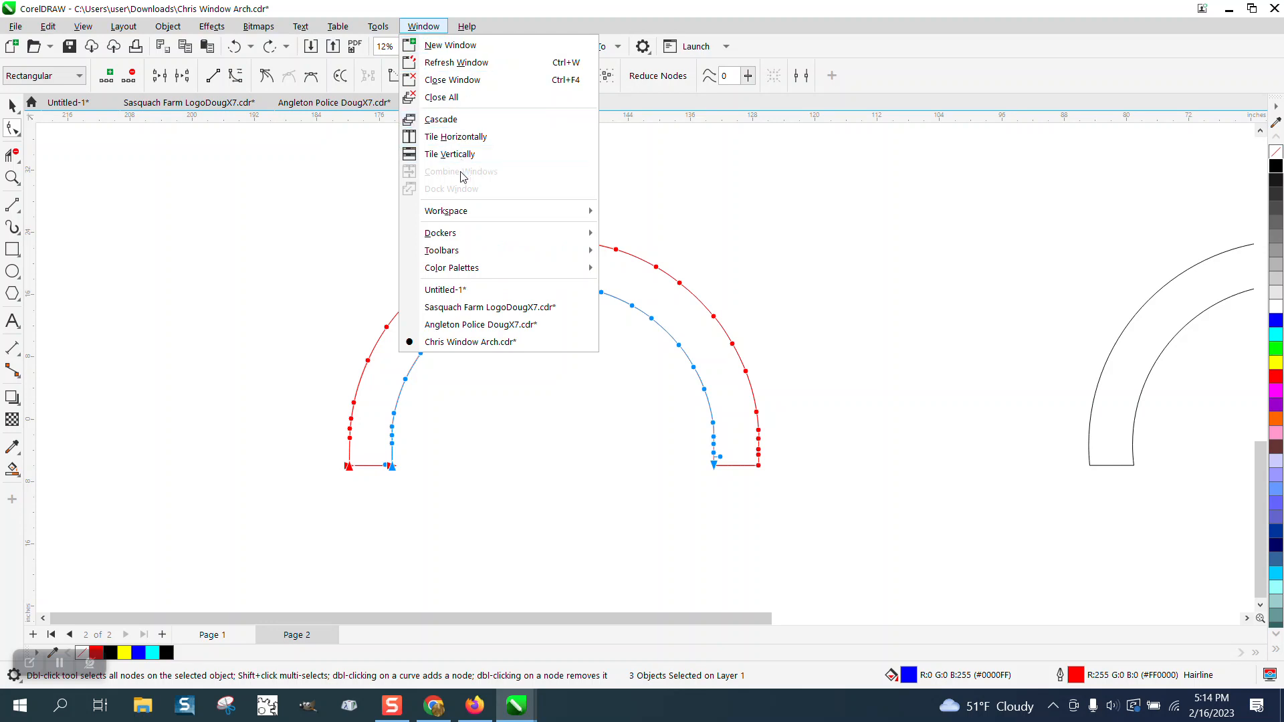
mouse_move(460, 238)
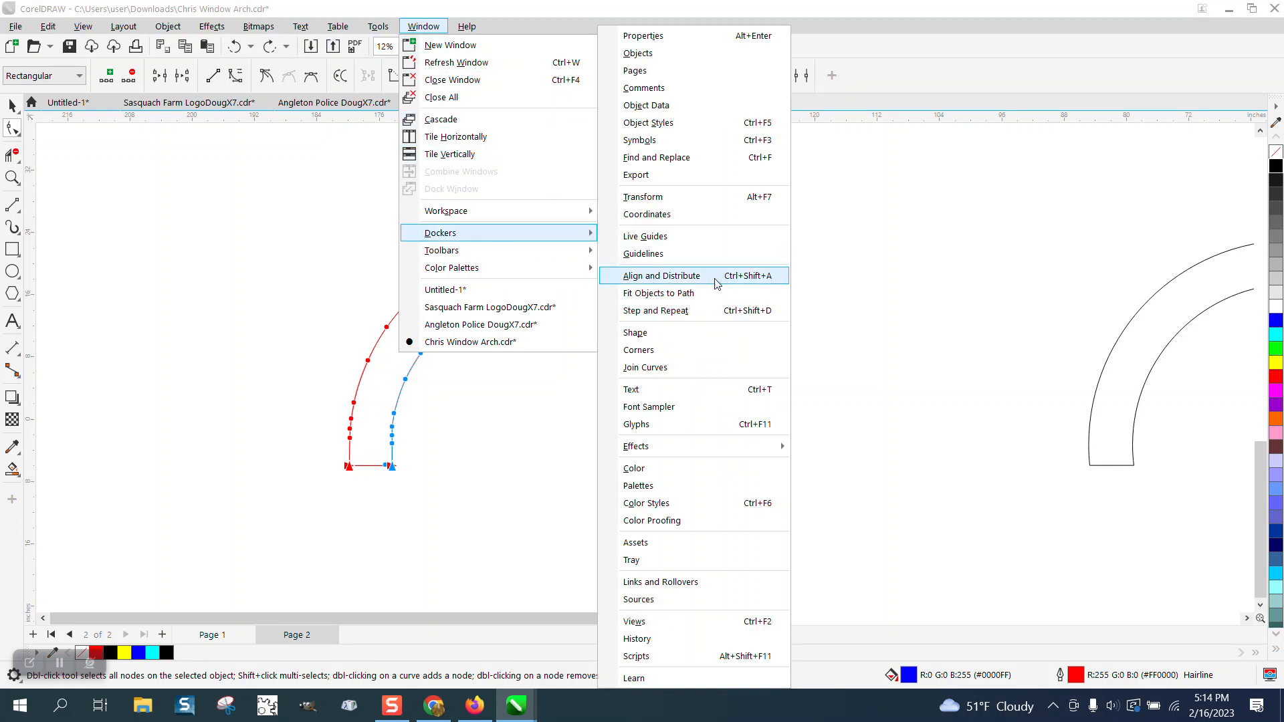
left_click(645, 367)
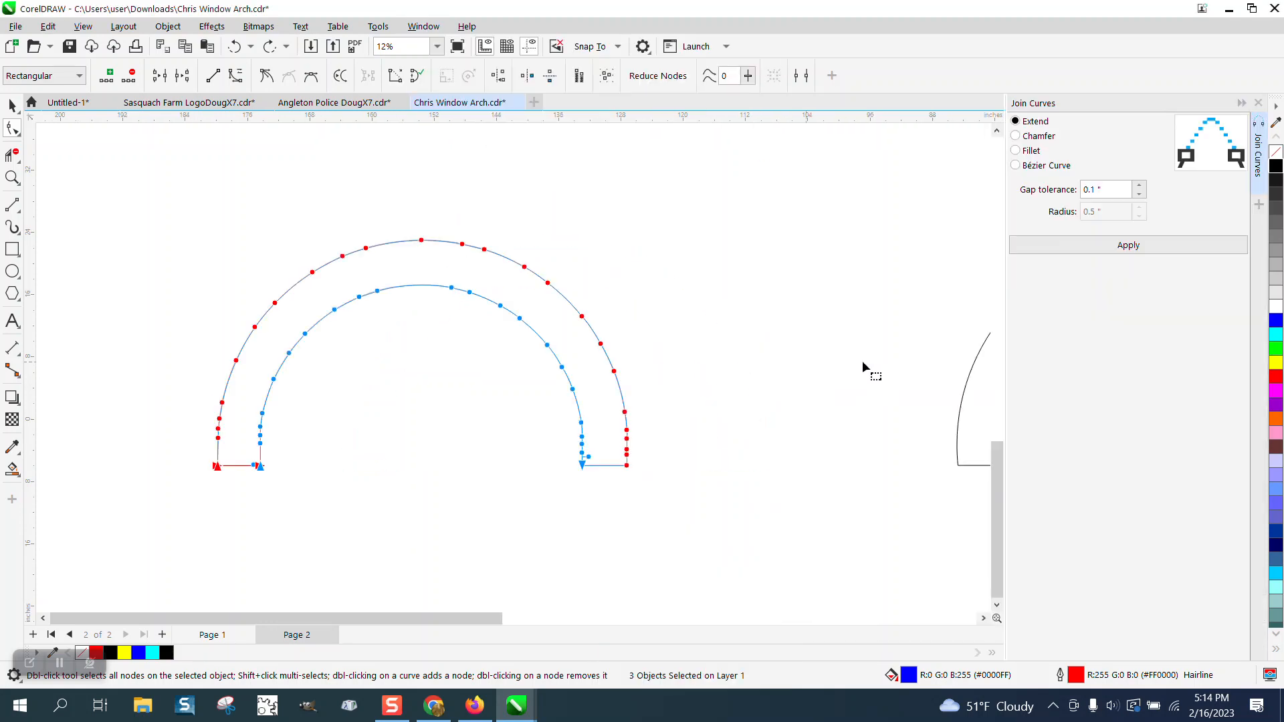
left_click(1120, 248)
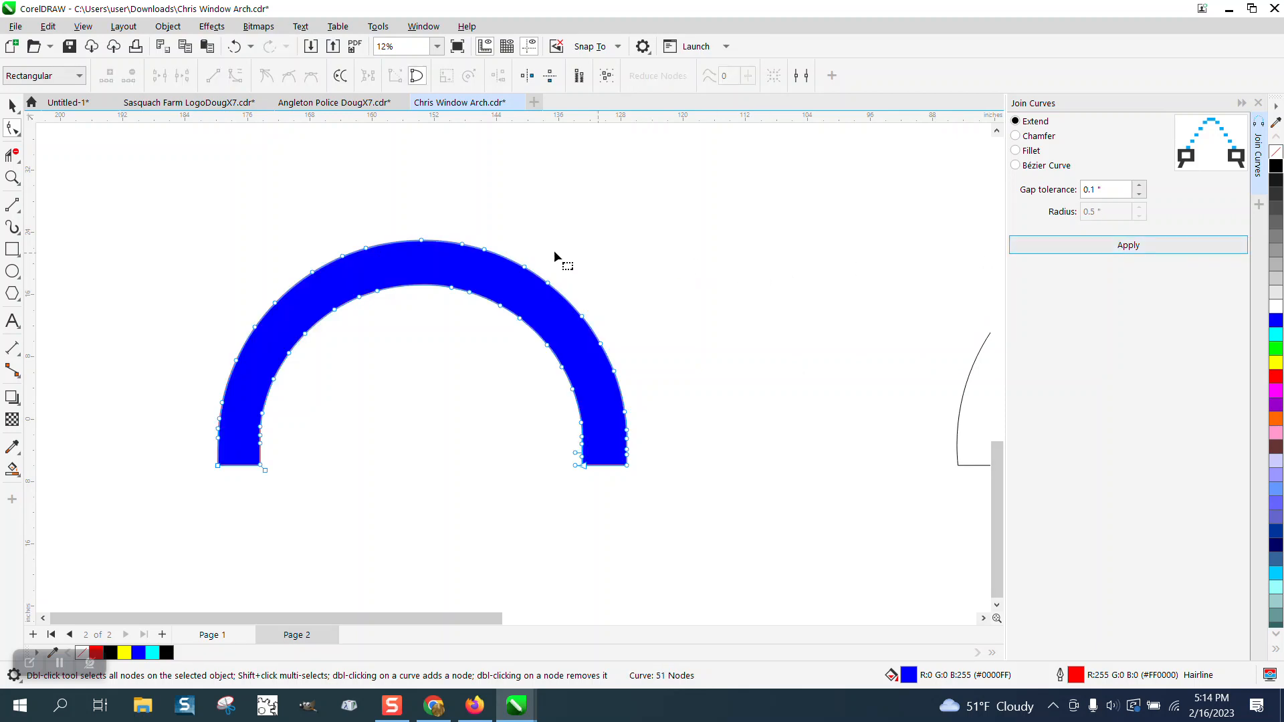
Give the joined arch no fill and a red outline, and place its centre at about X -160, Y 6.7 inches.
left_click(12, 105)
scroll(502, 209, "down", 2)
left_click_drag(546, 270, 312, 252)
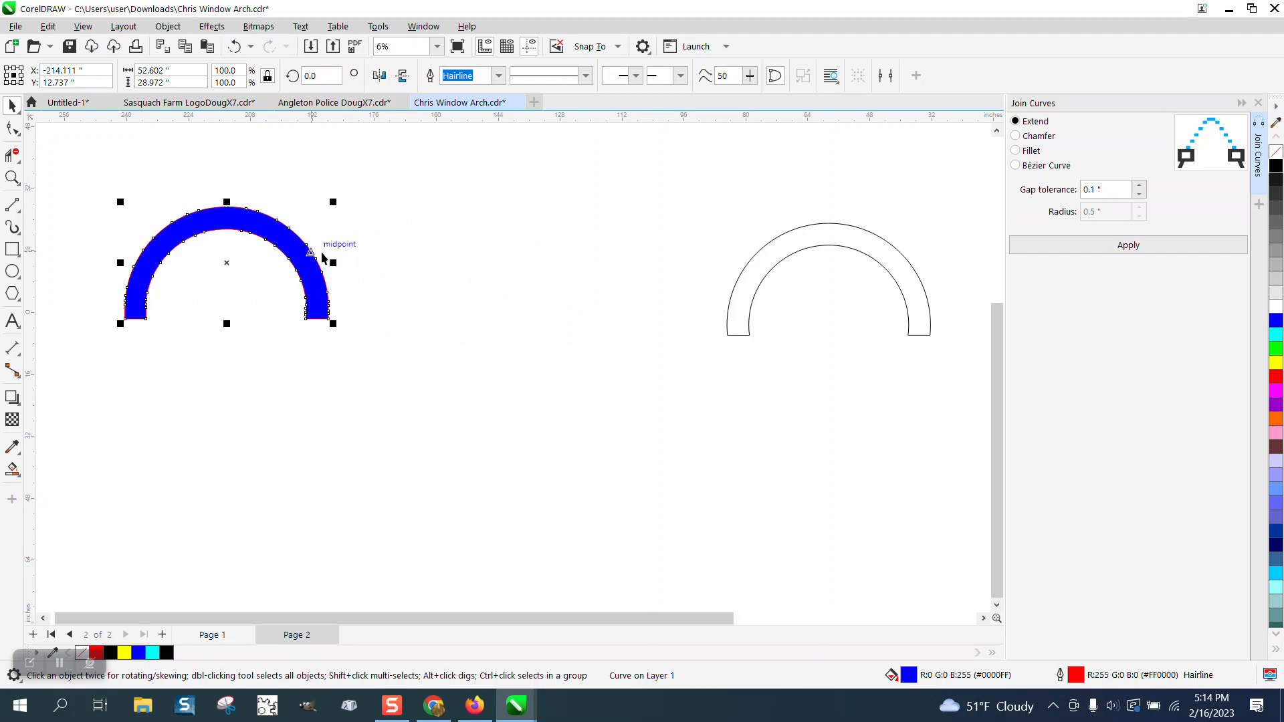
left_click(1276, 152)
right_click(1276, 166)
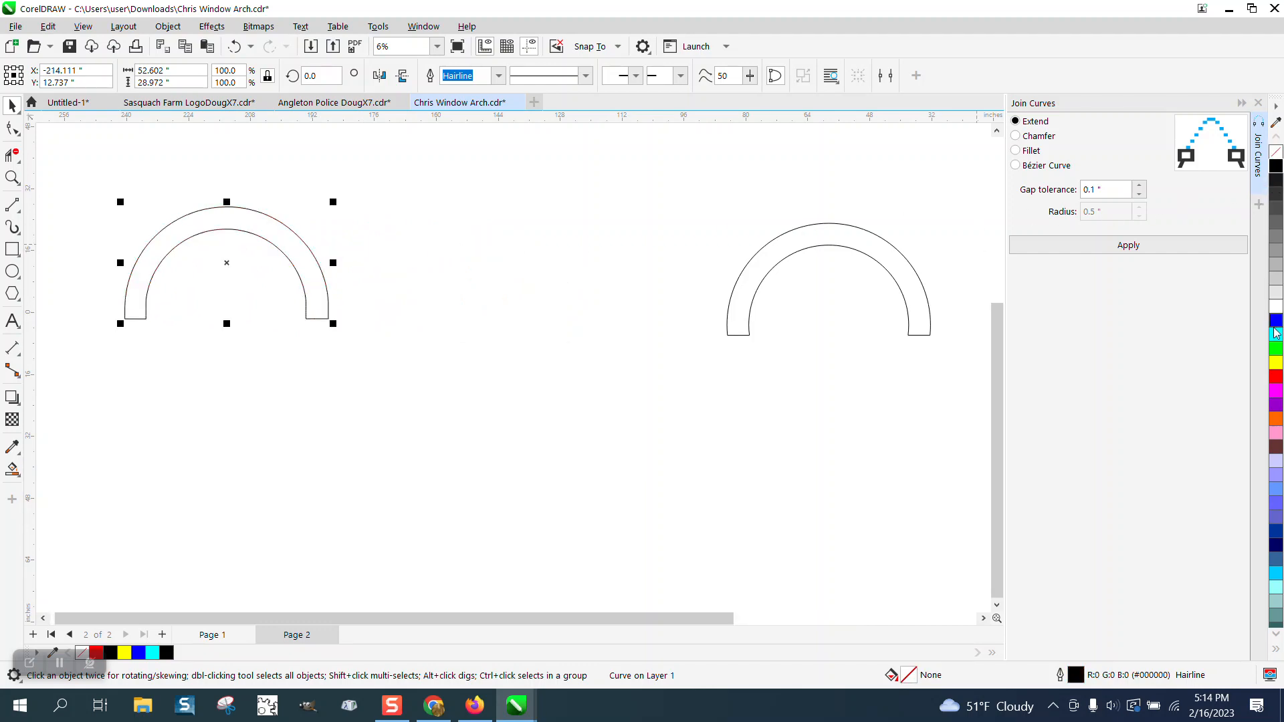
right_click(1278, 379)
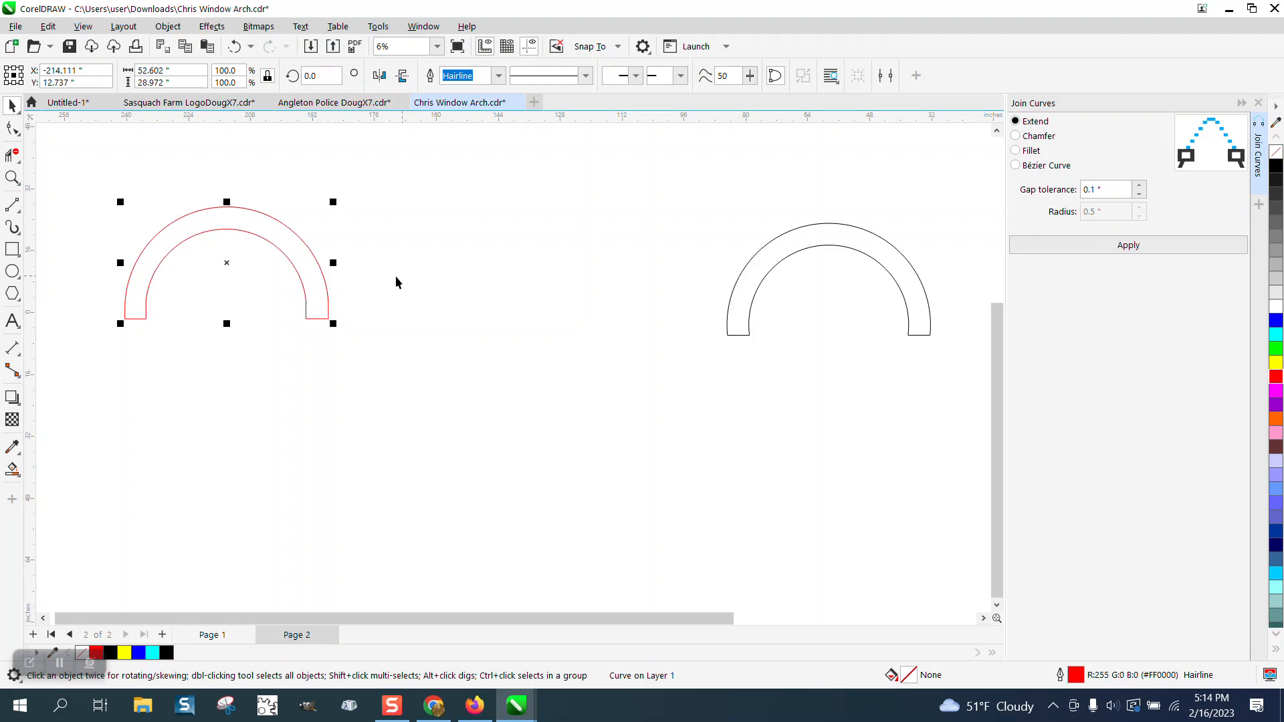
left_click_drag(281, 258, 516, 268)
Inspect the nodes at the foot of the joined arch's right leg and check the arch's overall size.
left_click(12, 177)
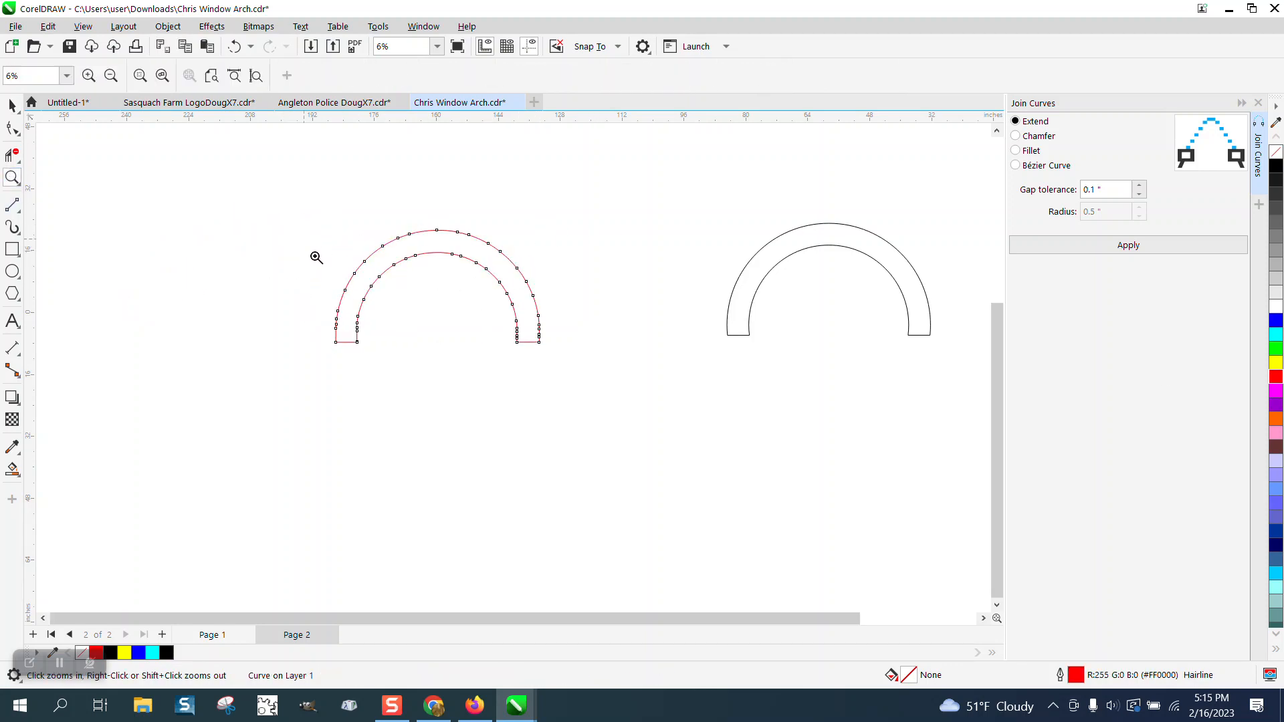
left_click(673, 395)
left_click_drag(569, 382, 687, 454)
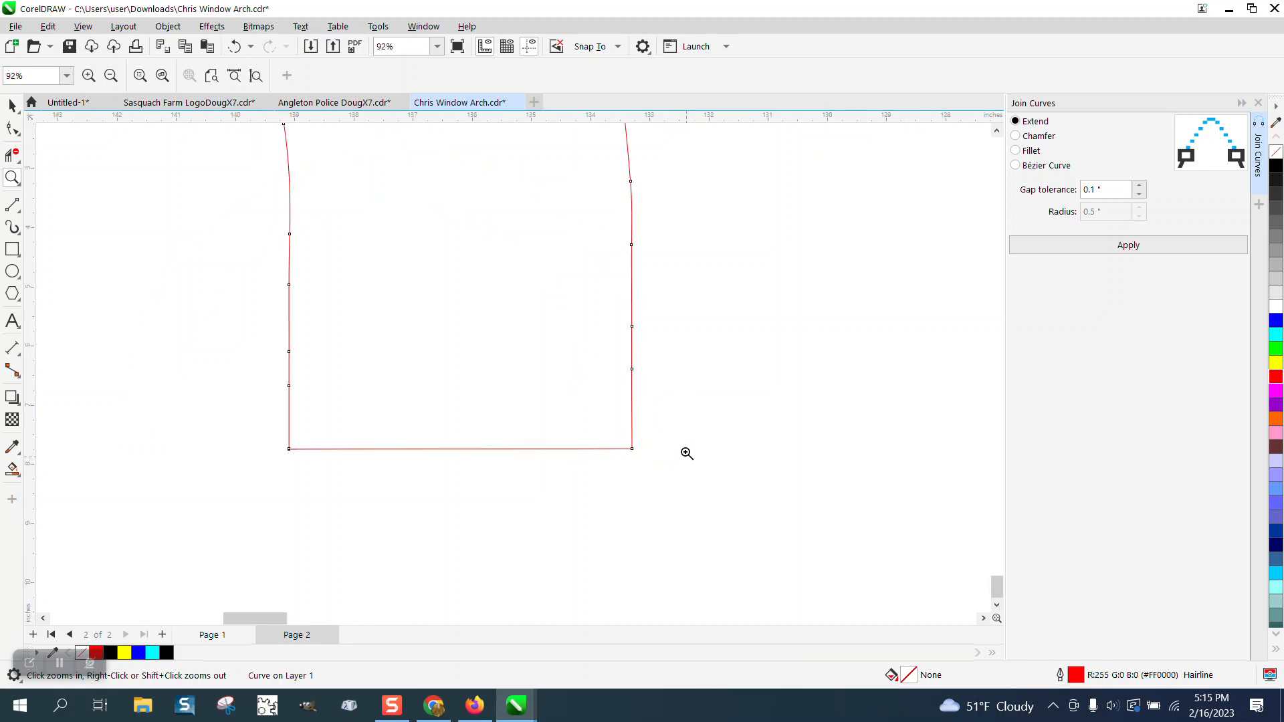
scroll(608, 318, "down", 5)
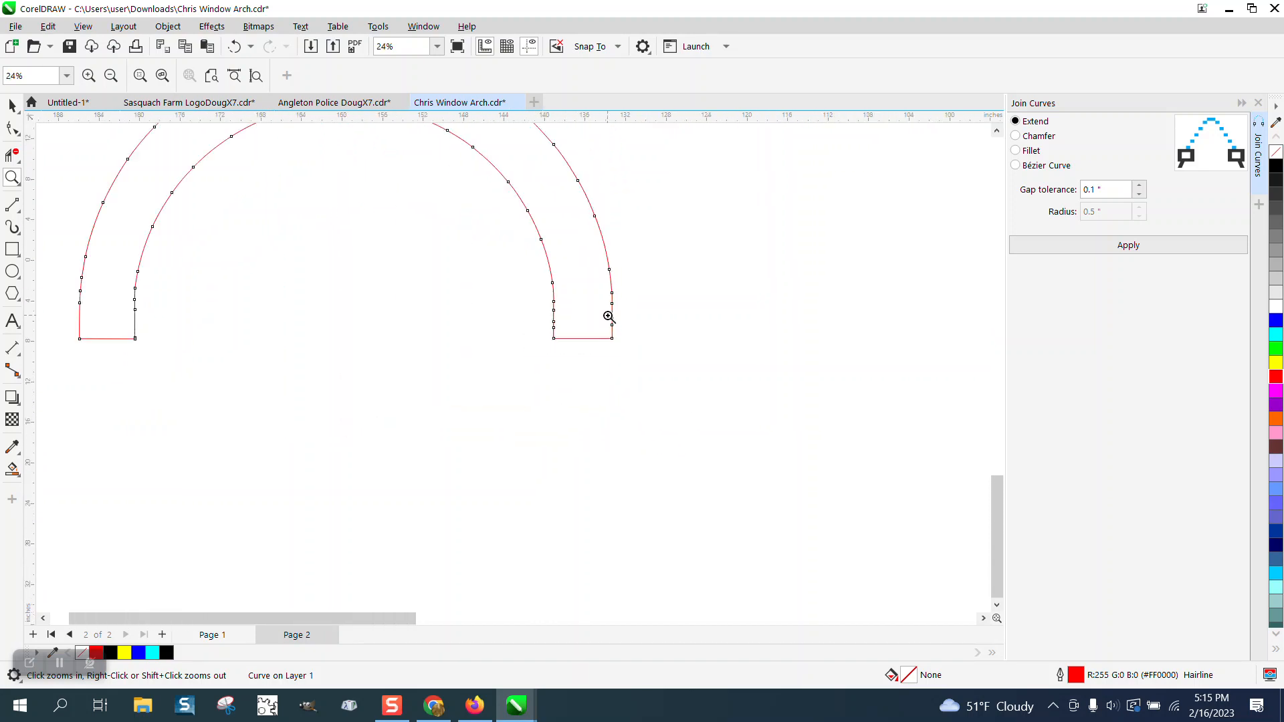
scroll(608, 319, "down", 3)
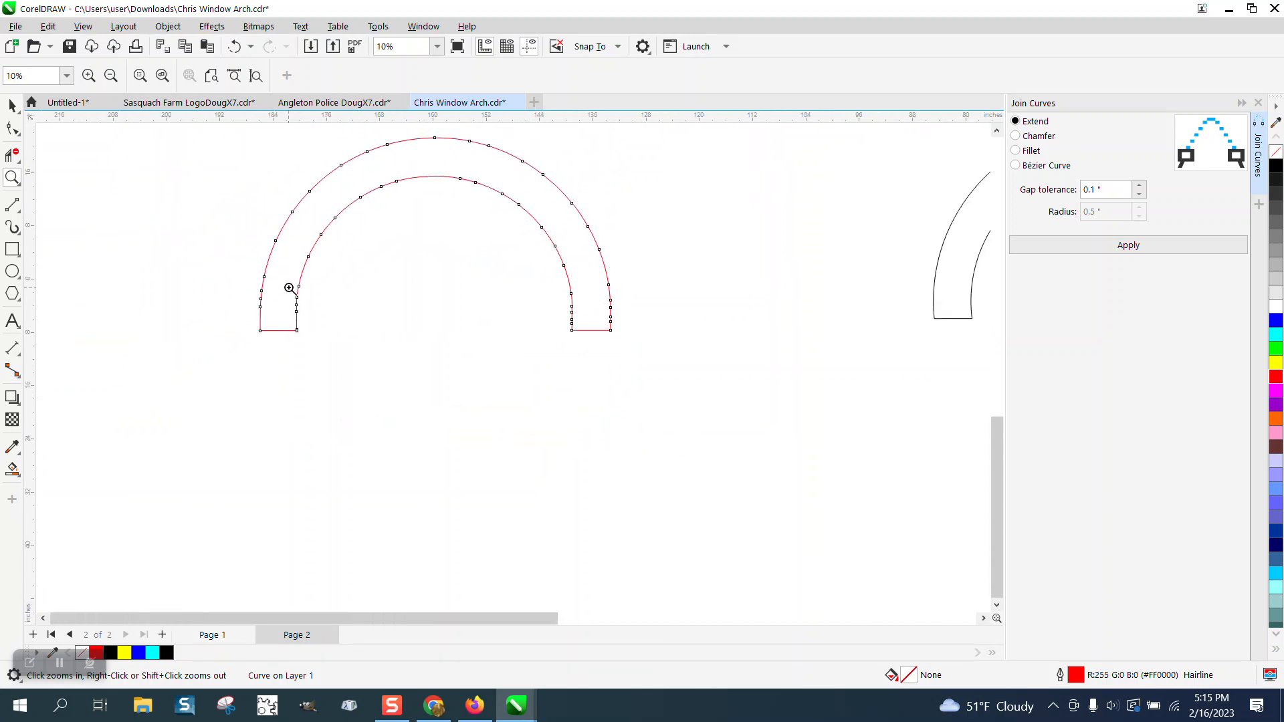
scroll(289, 288, "down", 1)
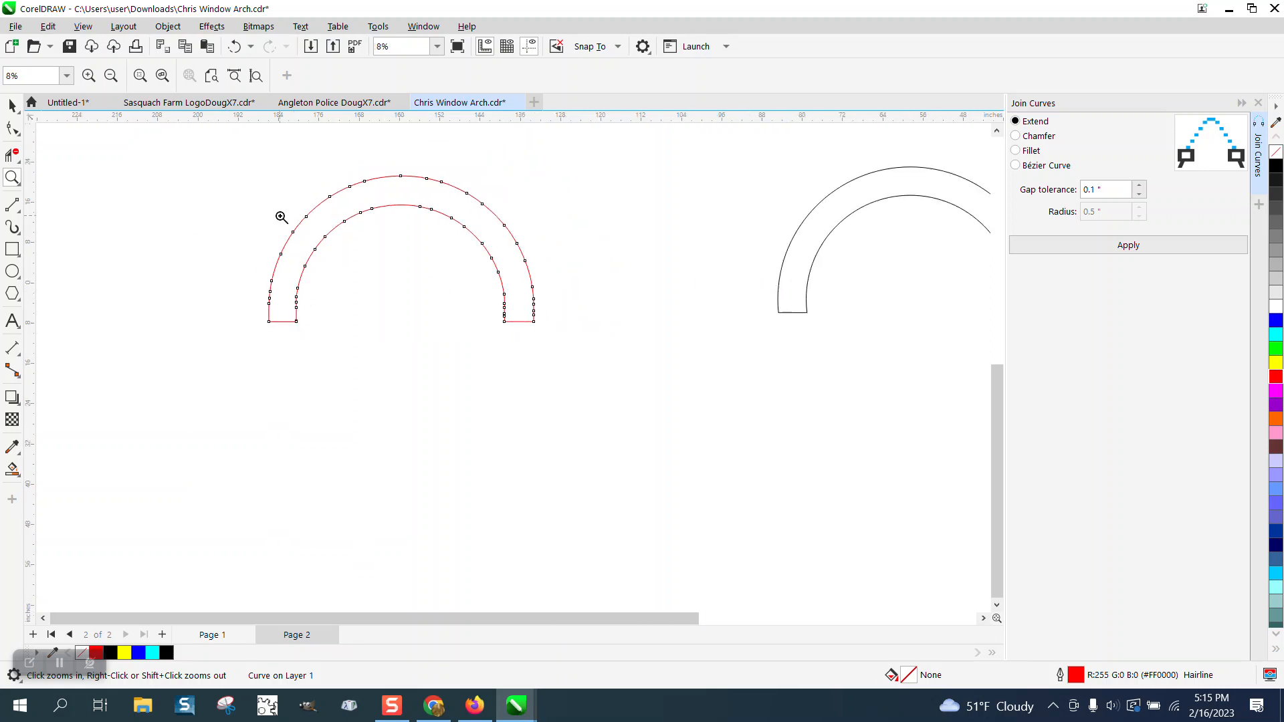
left_click(12, 105)
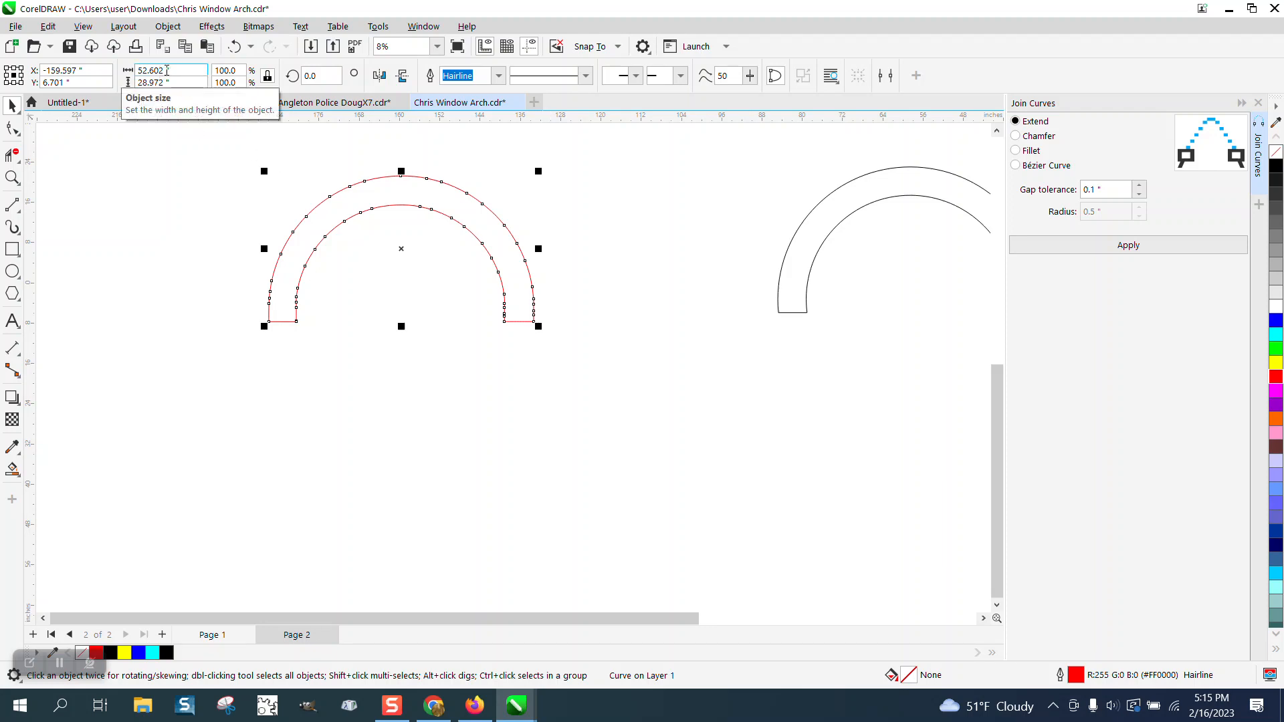
Draw a circle below the red arch and set its diameter to 52.602 inches.
left_click(12, 271)
left_click_drag(621, 377, 359, 525)
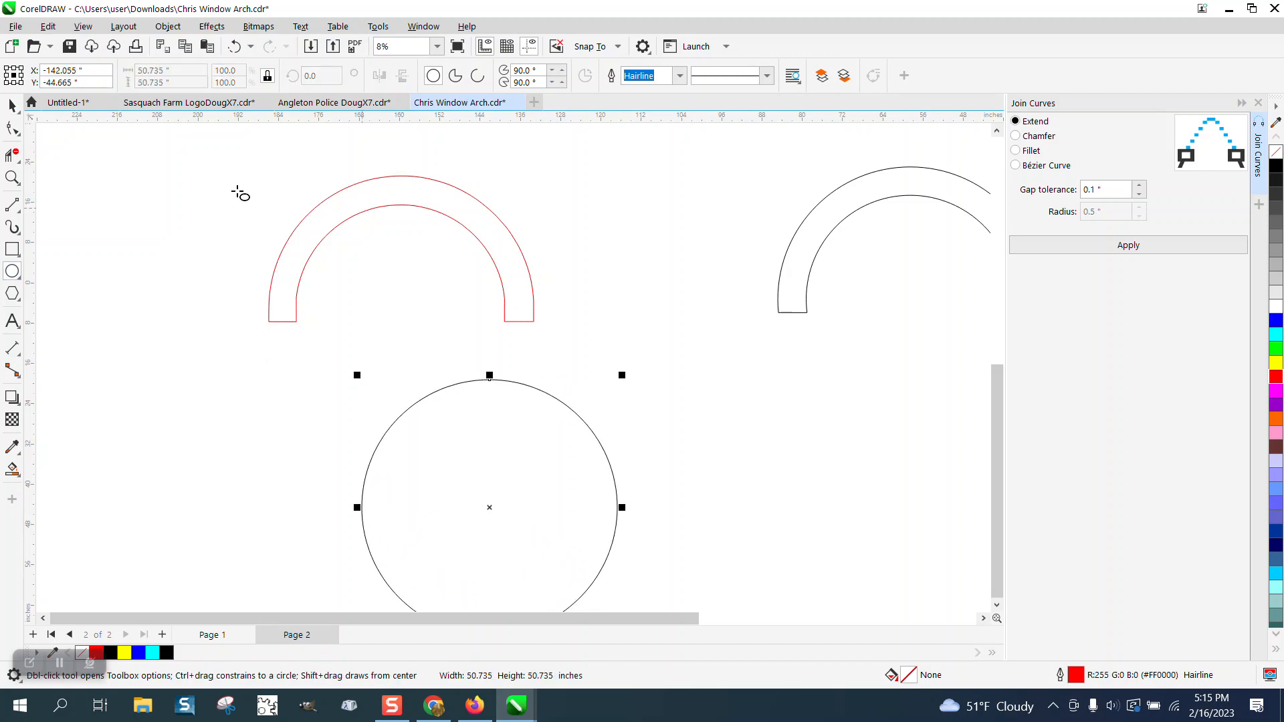
left_click(194, 70)
type("52.")
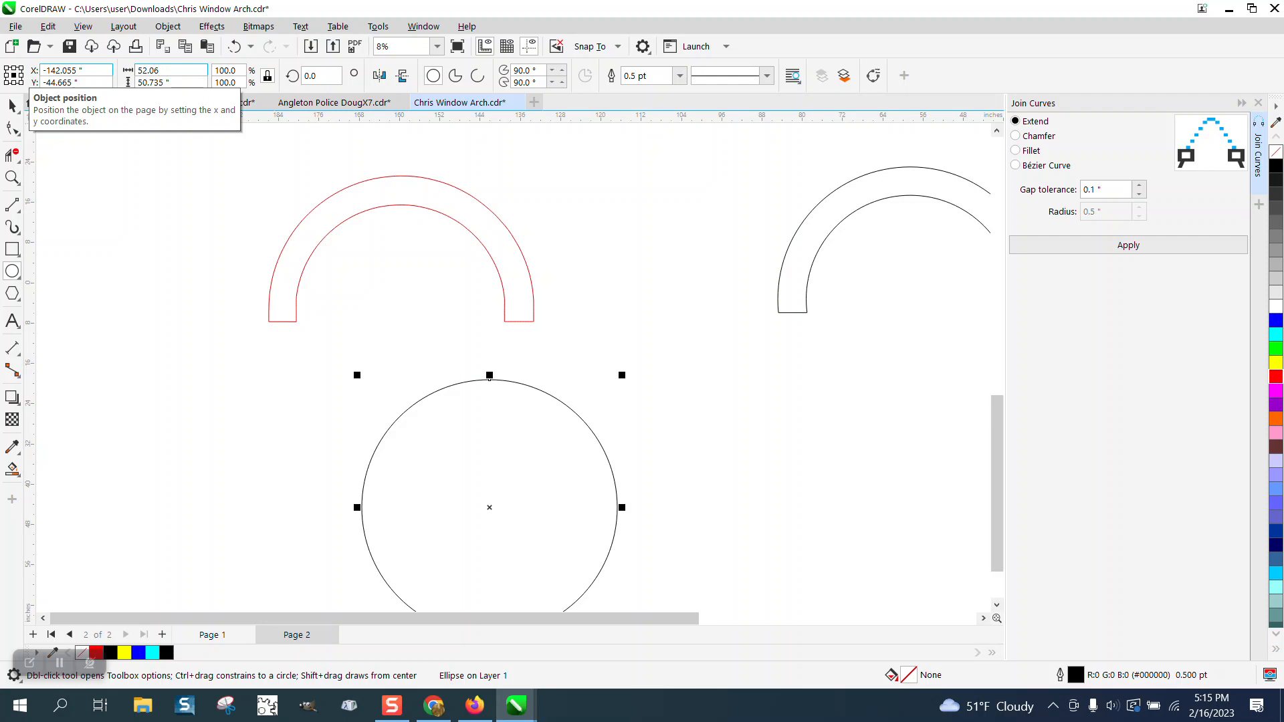
type("602")
key("Return")
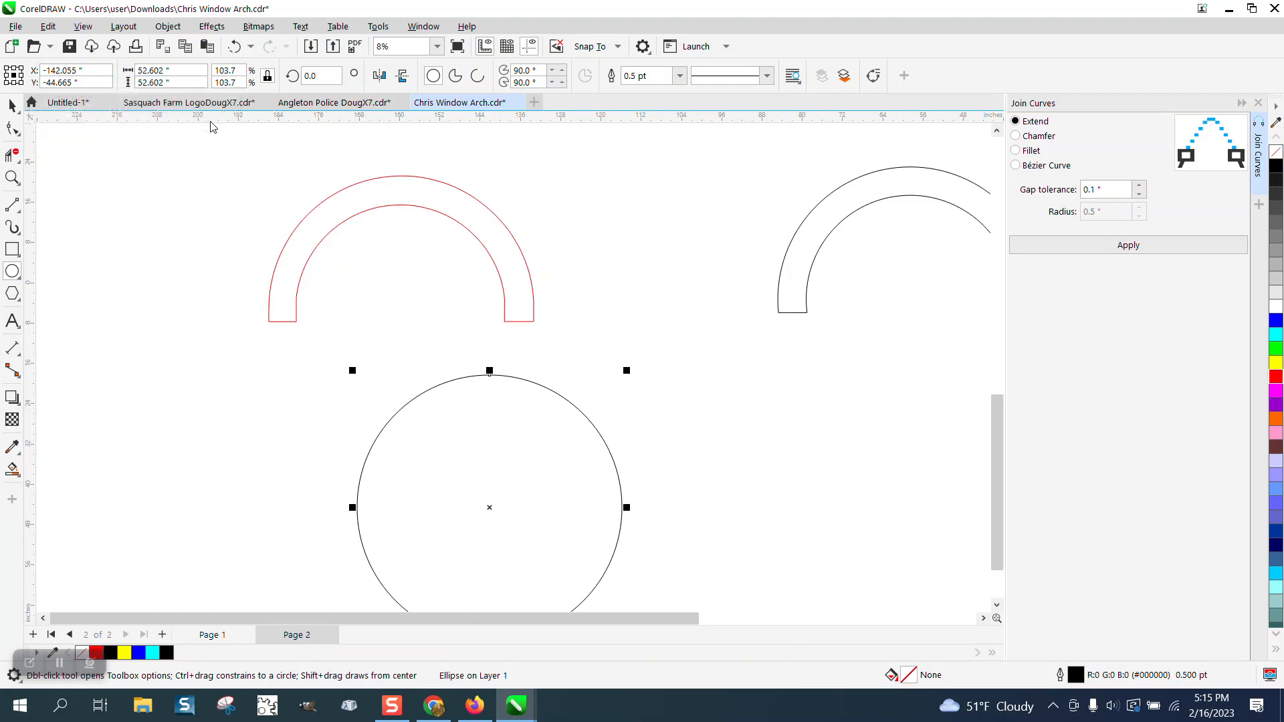
Add a parallel dimension across the red arch's inner opening, between the upper ends of its legs, and read its value.
left_click(21, 184)
left_click_drag(249, 192, 632, 379)
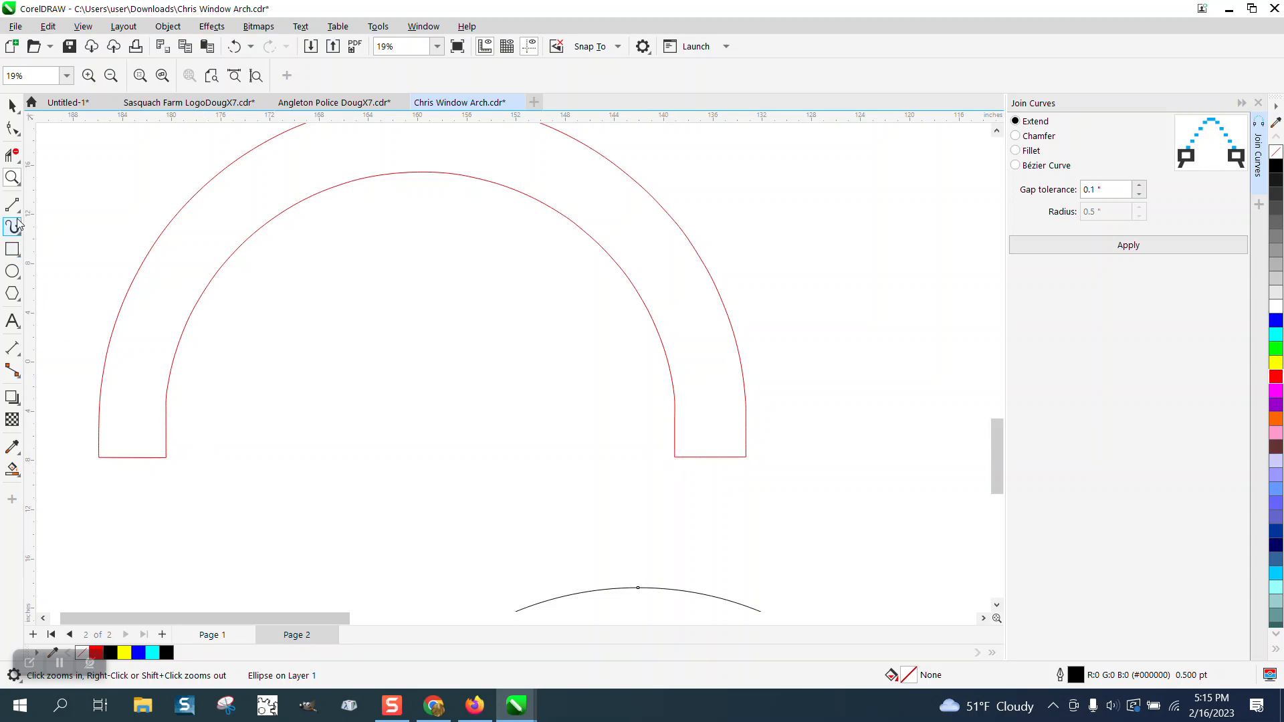
left_click(12, 348)
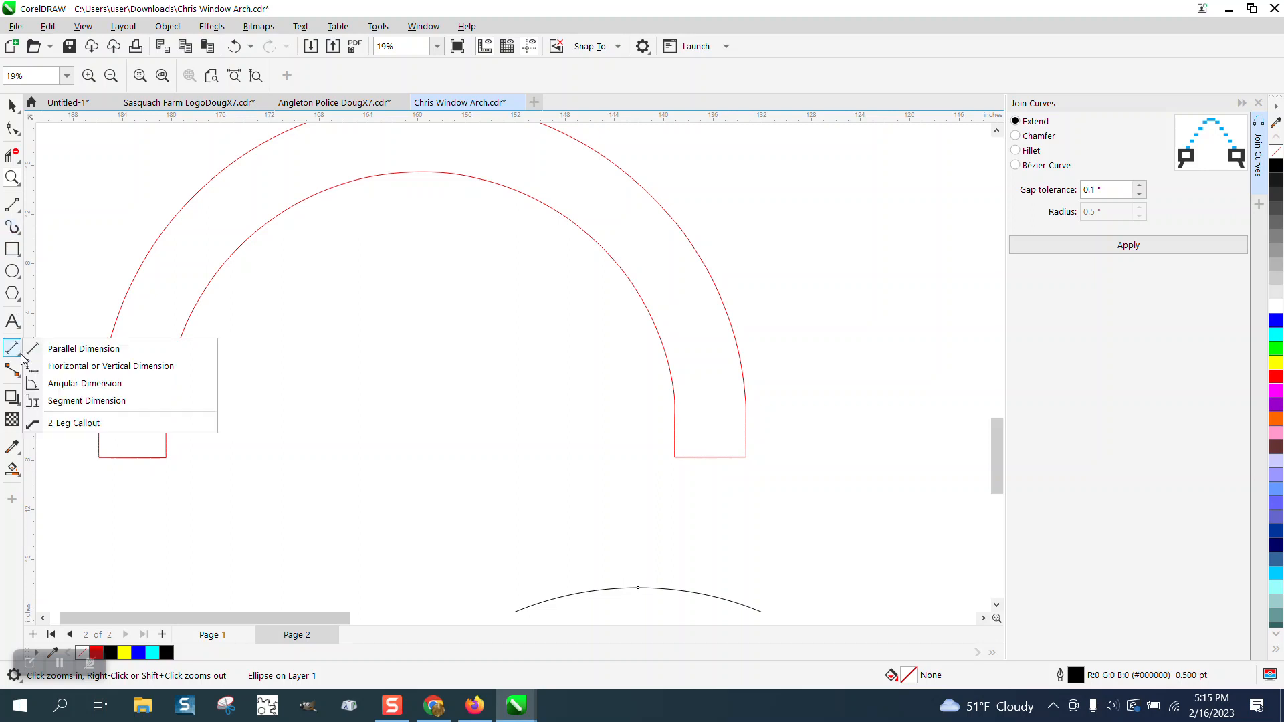
left_click(63, 347)
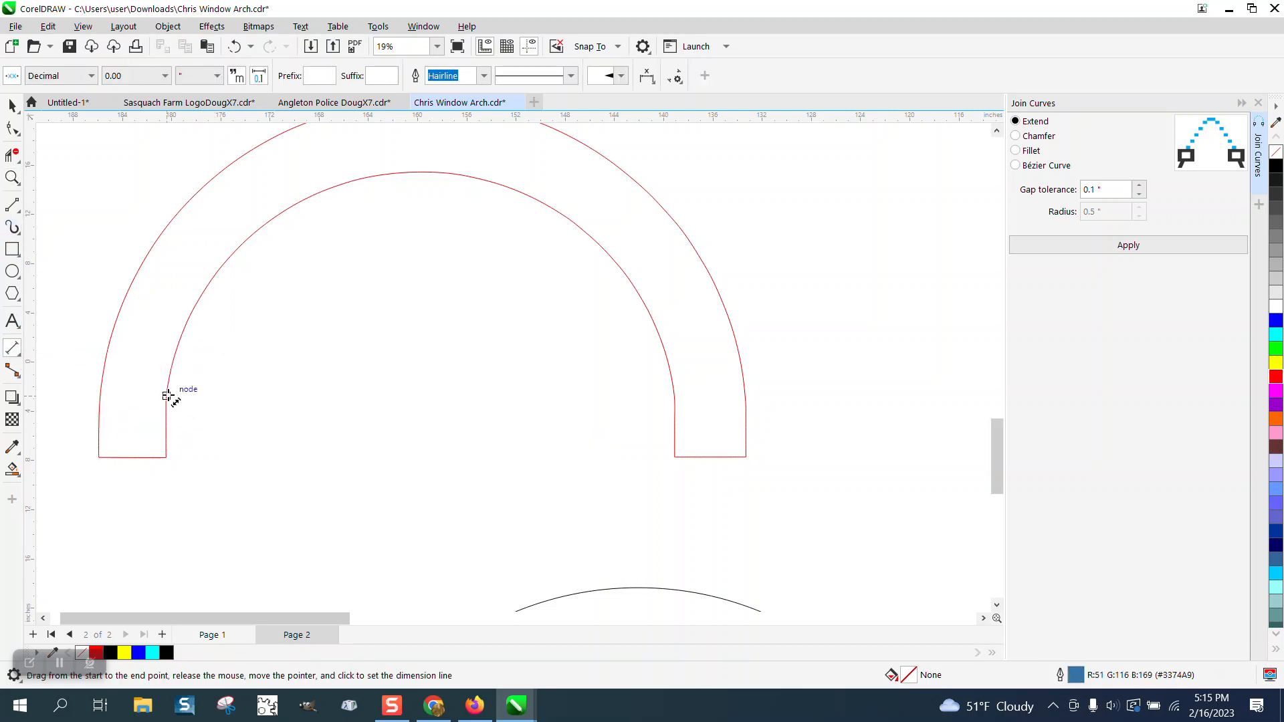
left_click_drag(167, 396, 675, 401)
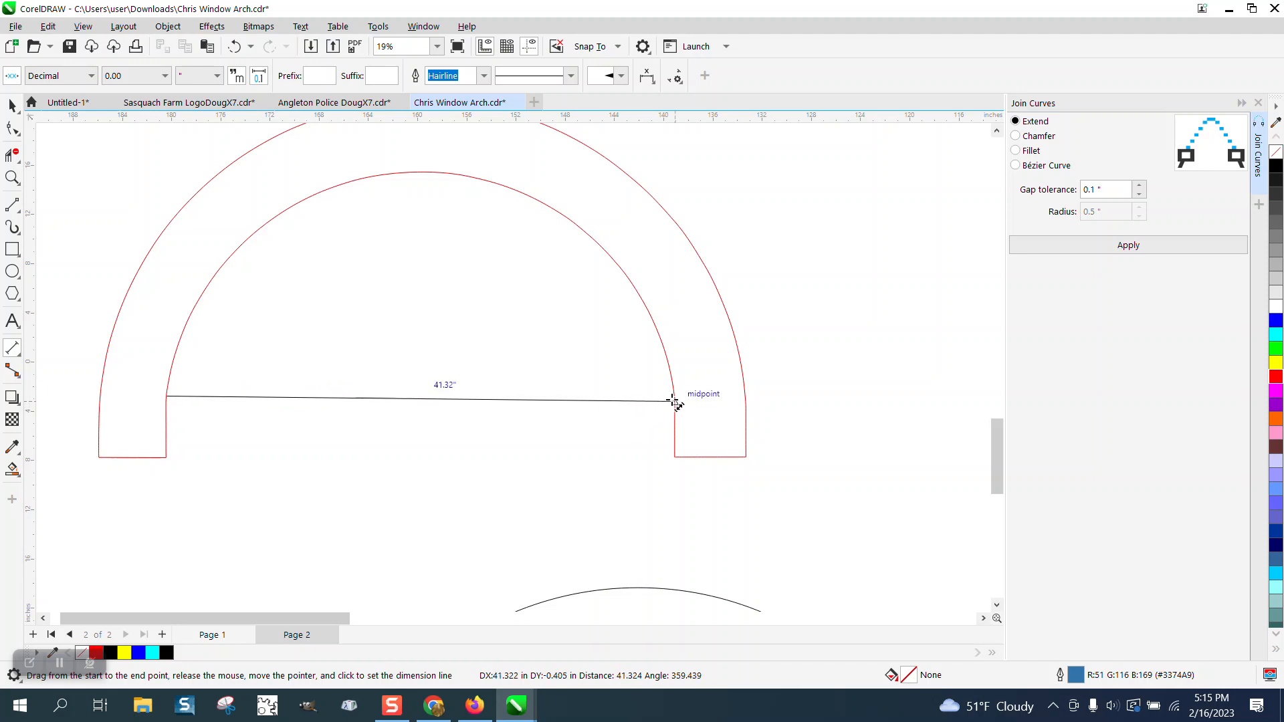
left_click(669, 399)
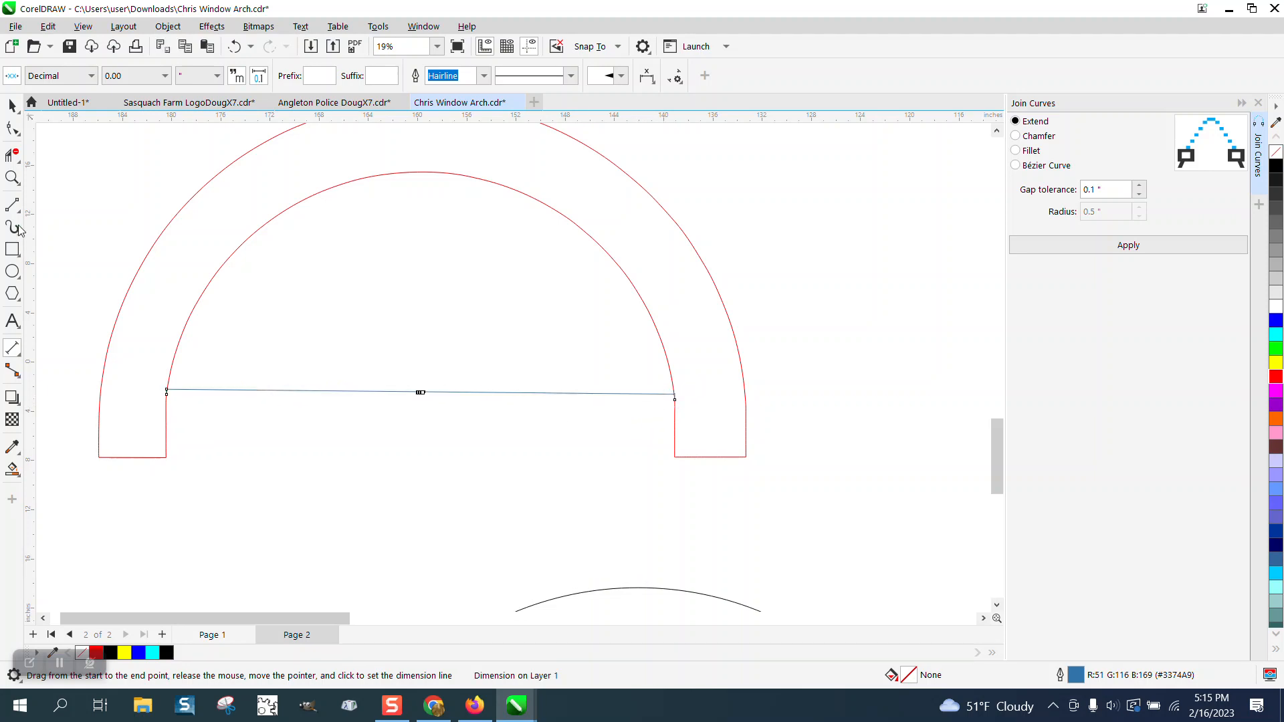
left_click(12, 178)
left_click_drag(402, 376, 526, 421)
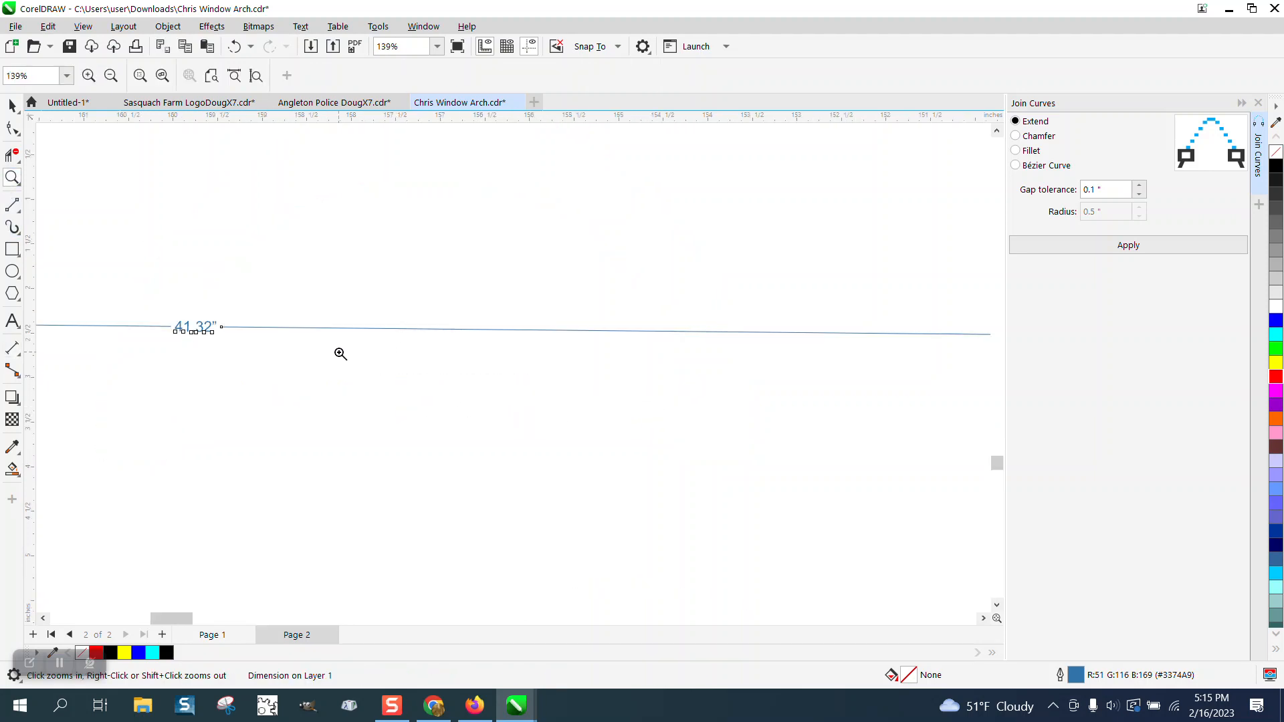
scroll(317, 354, "down", 1)
left_click_drag(234, 336, 341, 370)
scroll(306, 349, "down", 6)
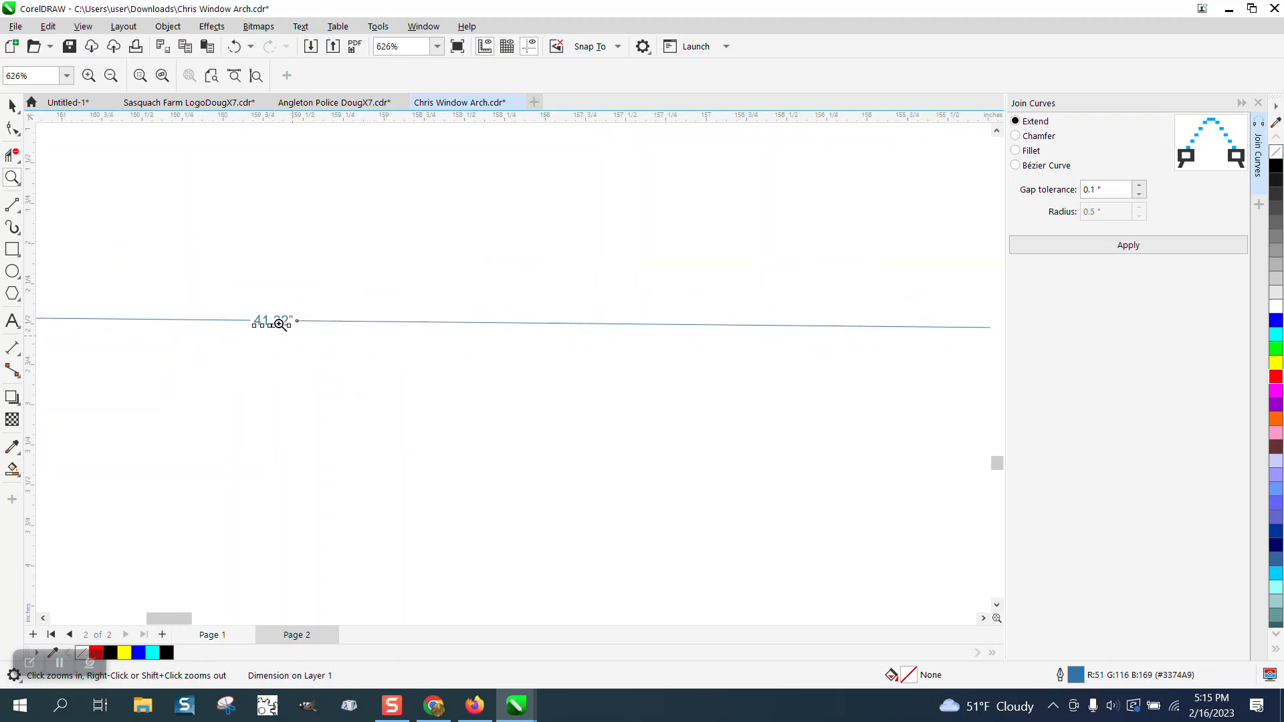
scroll(268, 307, "down", 8)
Create a concentric copy of the circle with a diameter of 43.22 inches.
left_click(11, 105)
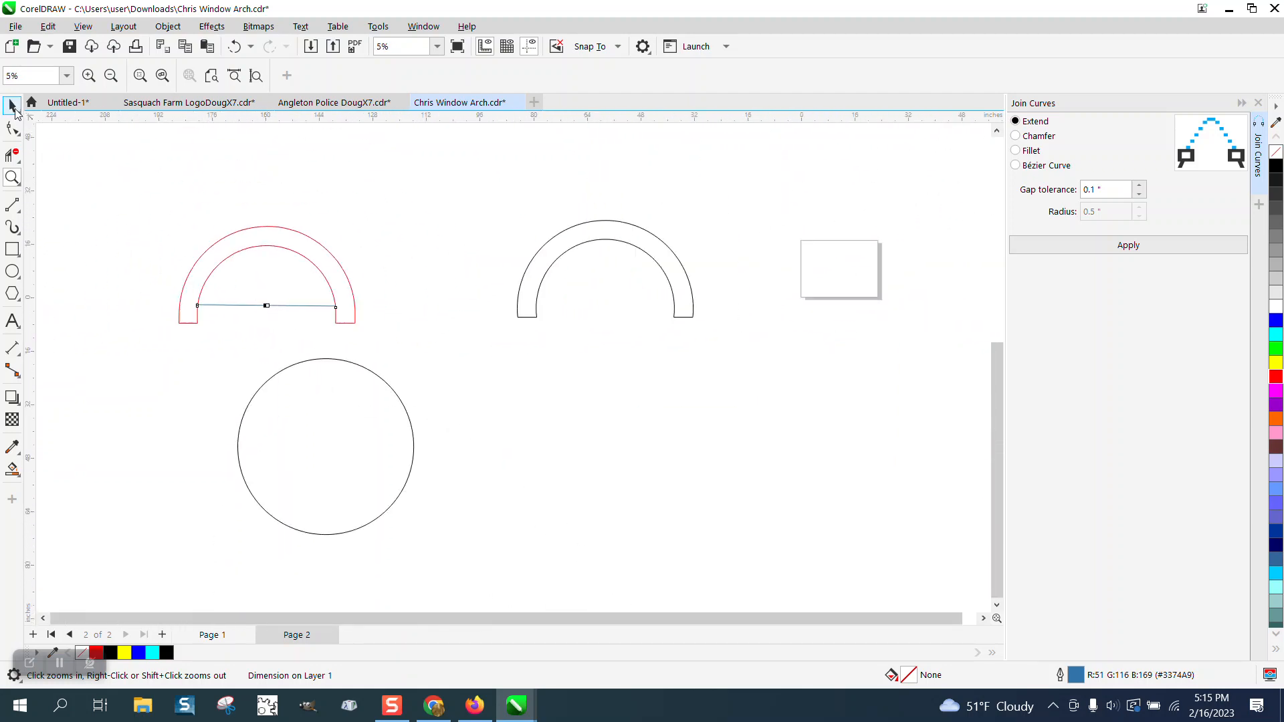
left_click(391, 387)
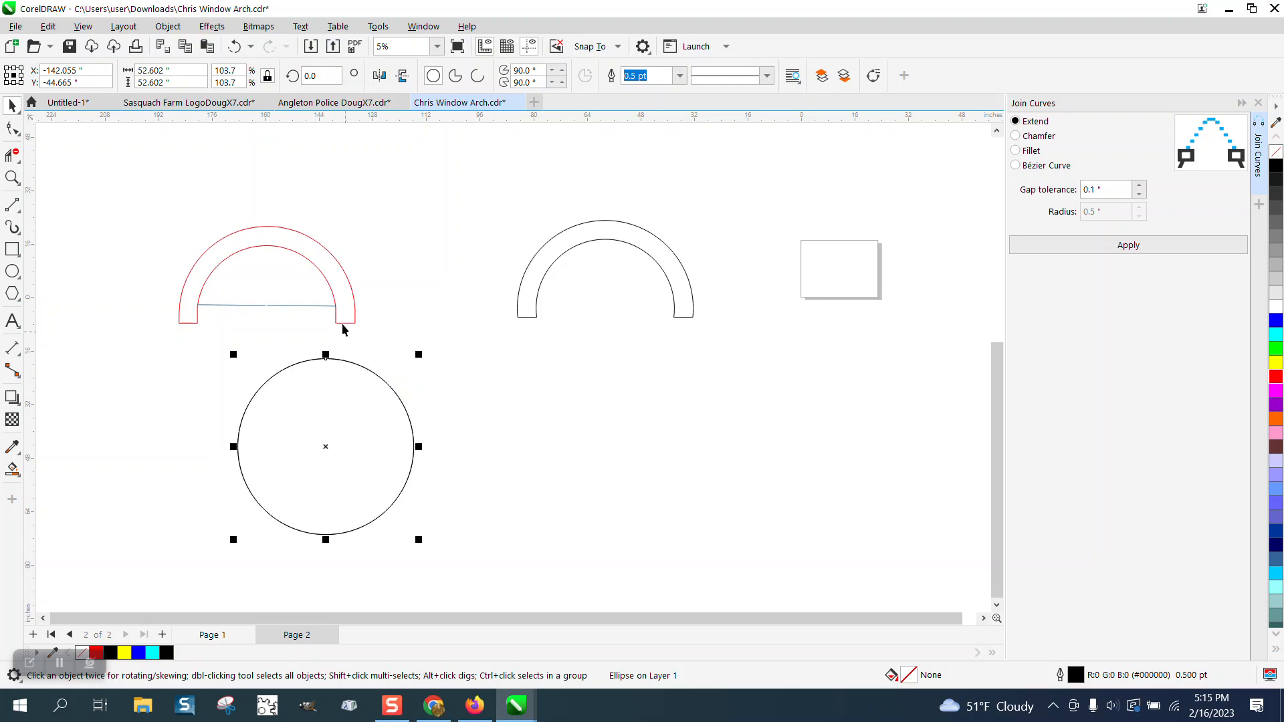
left_click(154, 70)
type("43.2")
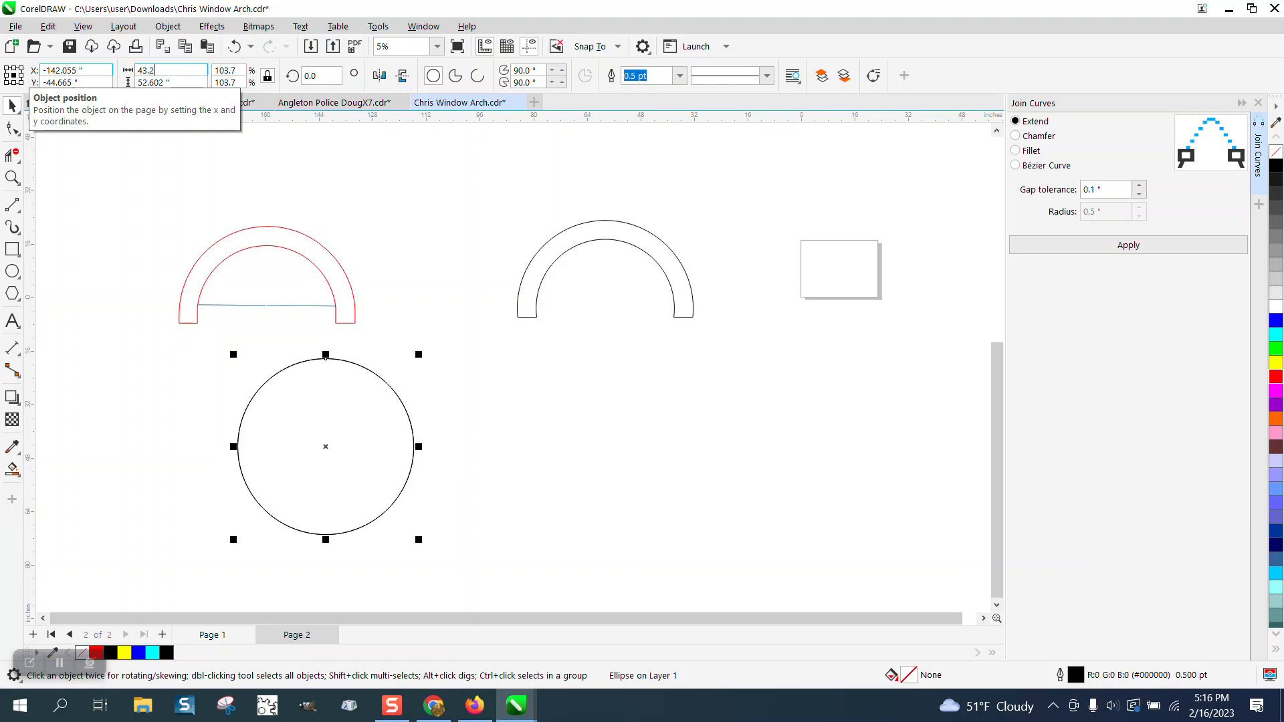
type("2")
key("Return")
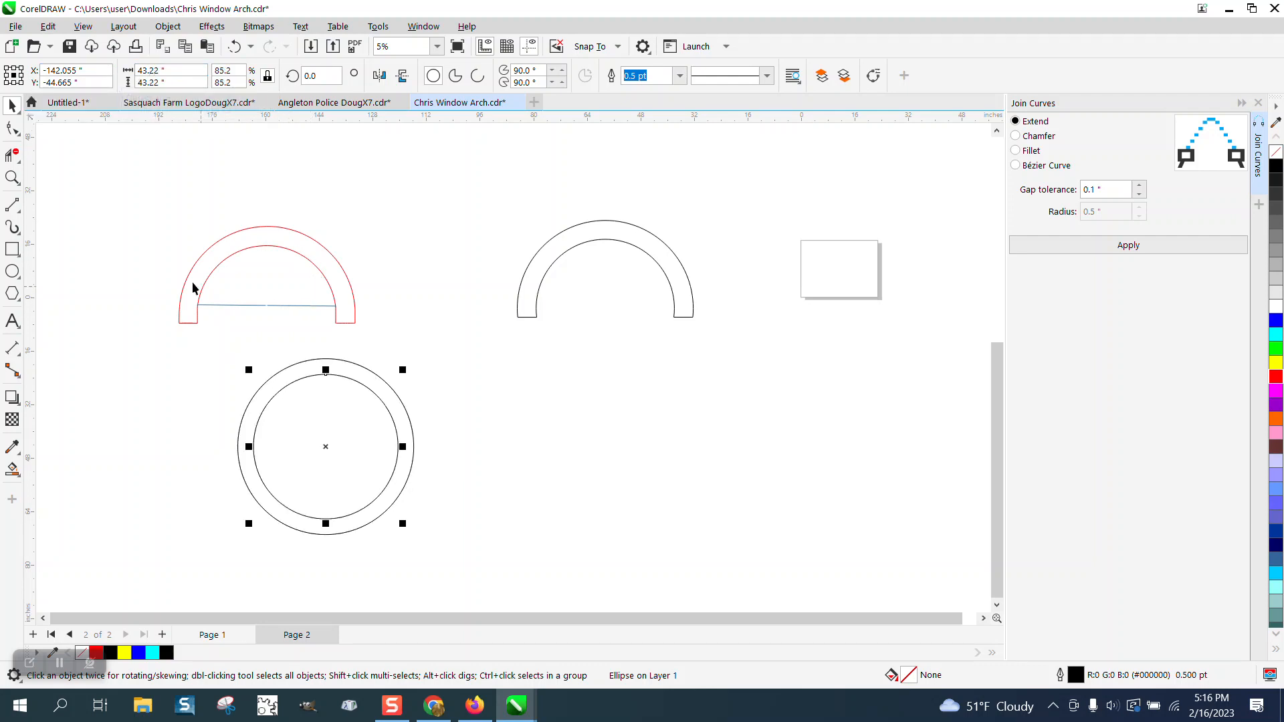
Recheck the dimension across the red arch's inner opening and set the inner circle's diameter to 41.32 inches.
left_click(12, 177)
left_click_drag(238, 292, 389, 349)
right_click(315, 301)
right_click(358, 315)
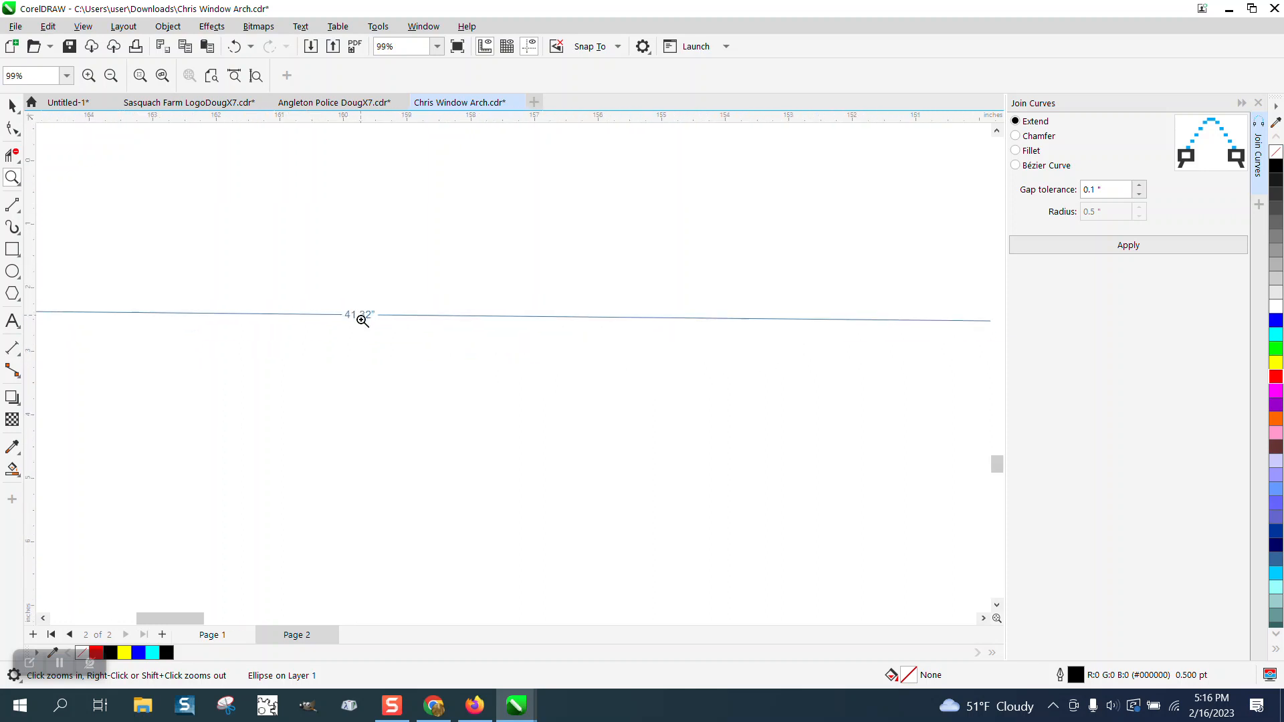
right_click(404, 325)
right_click(404, 325)
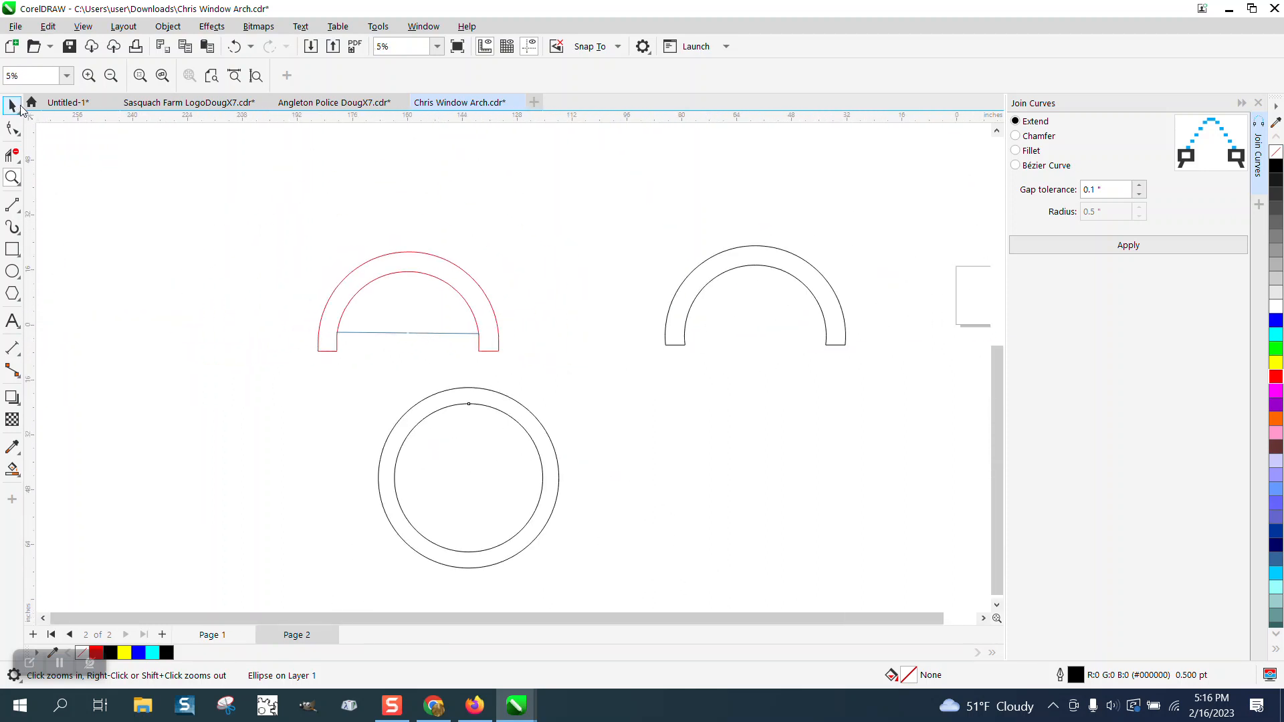
left_click(12, 105)
left_click(137, 70)
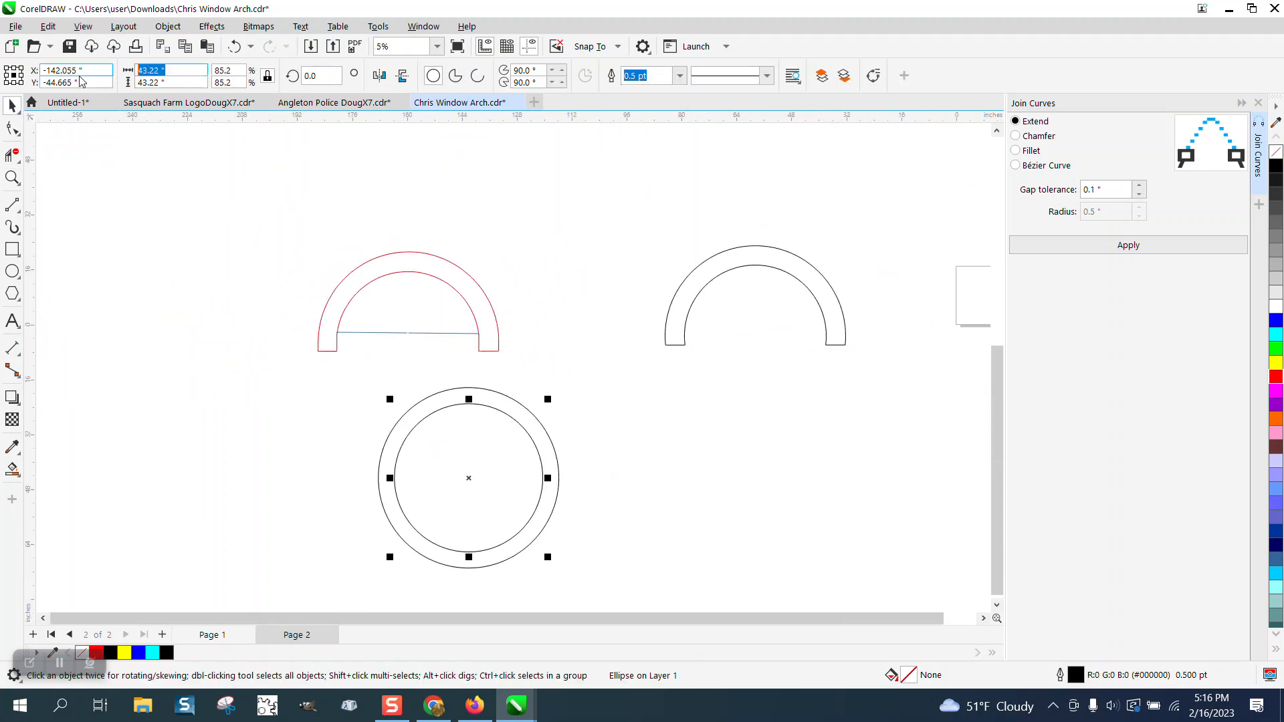
type("41.32")
key("Return")
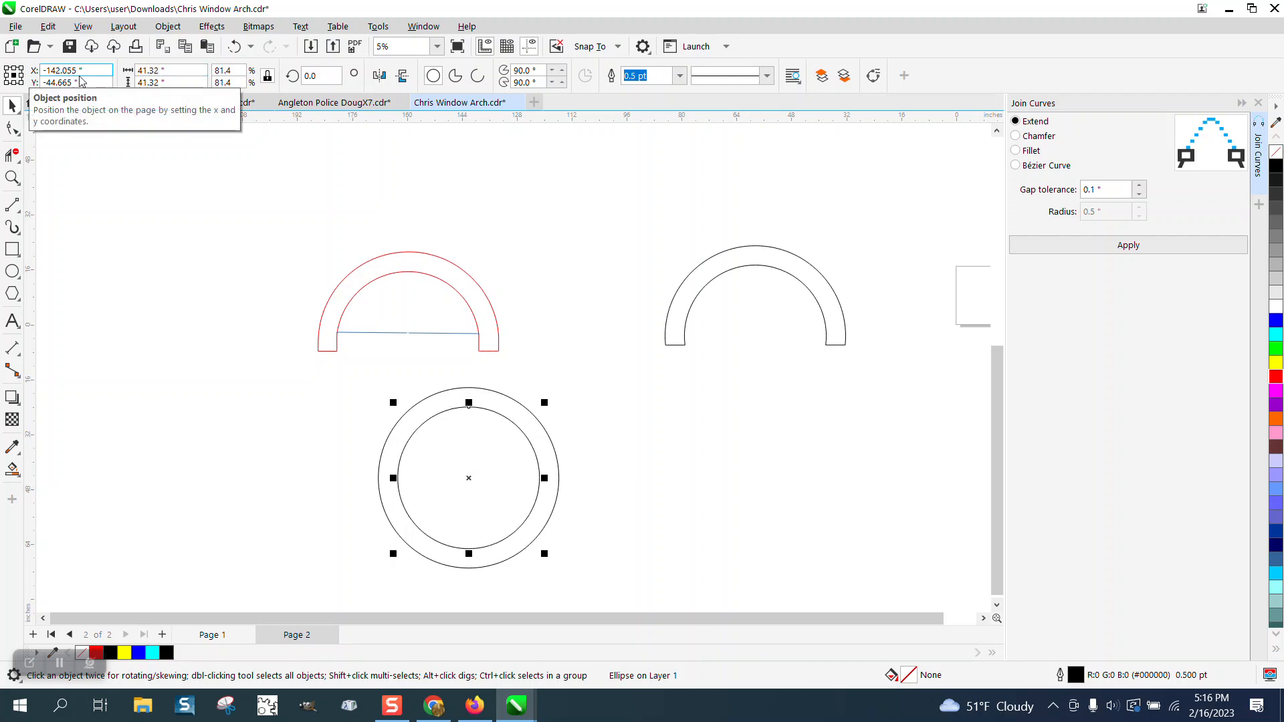
Delete the dimension line and move both circles together onto the red arch so that their top edges coincide with it.
left_click(436, 333)
key("Delete")
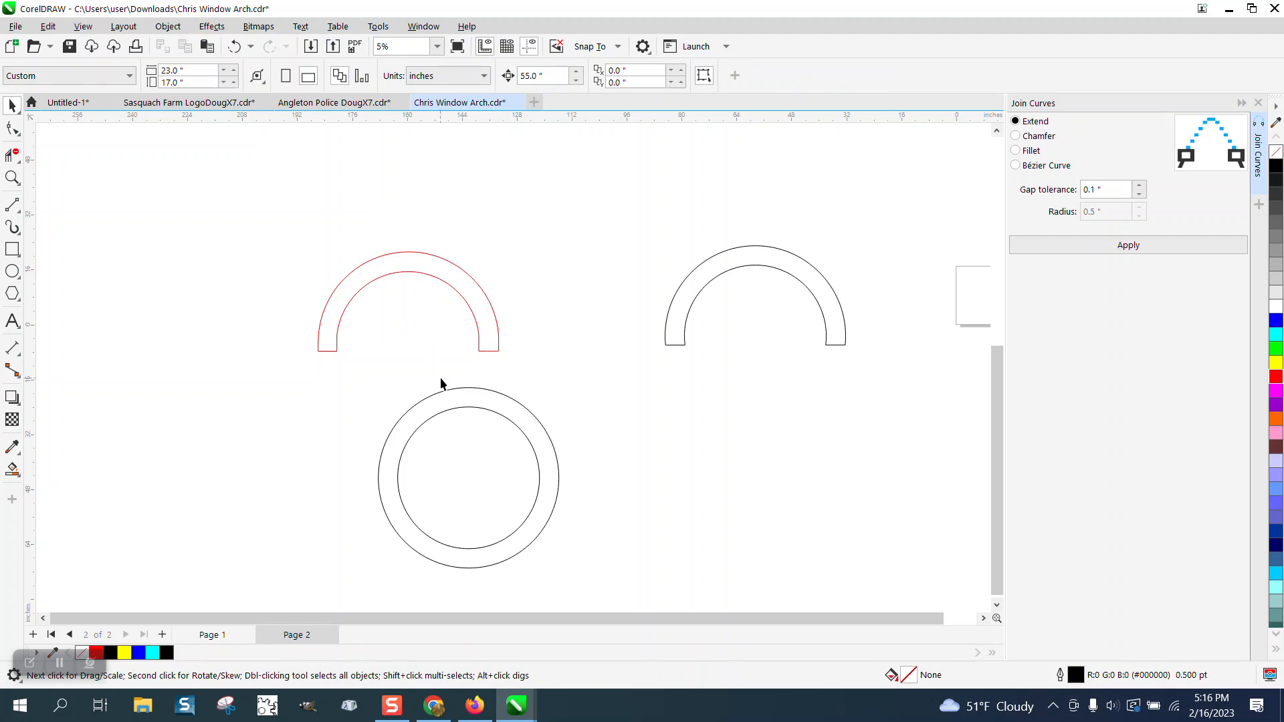
left_click_drag(593, 599, 593, 600)
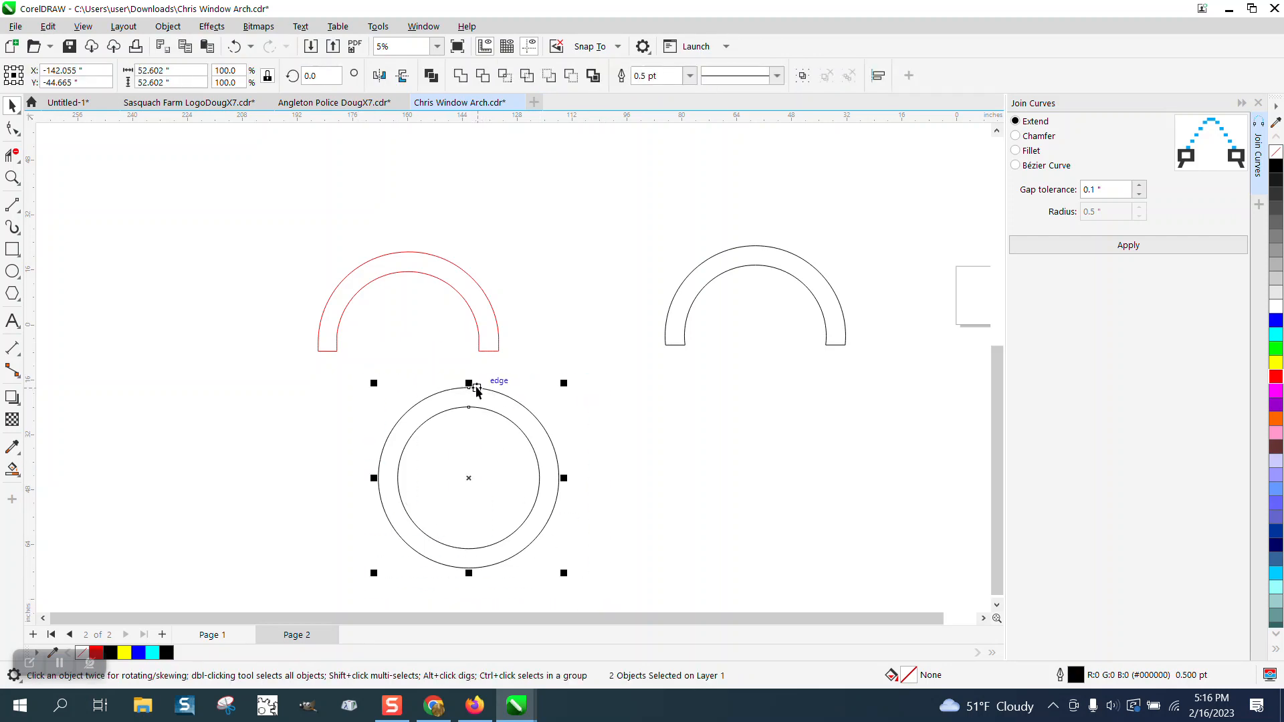
left_click_drag(468, 384, 406, 270)
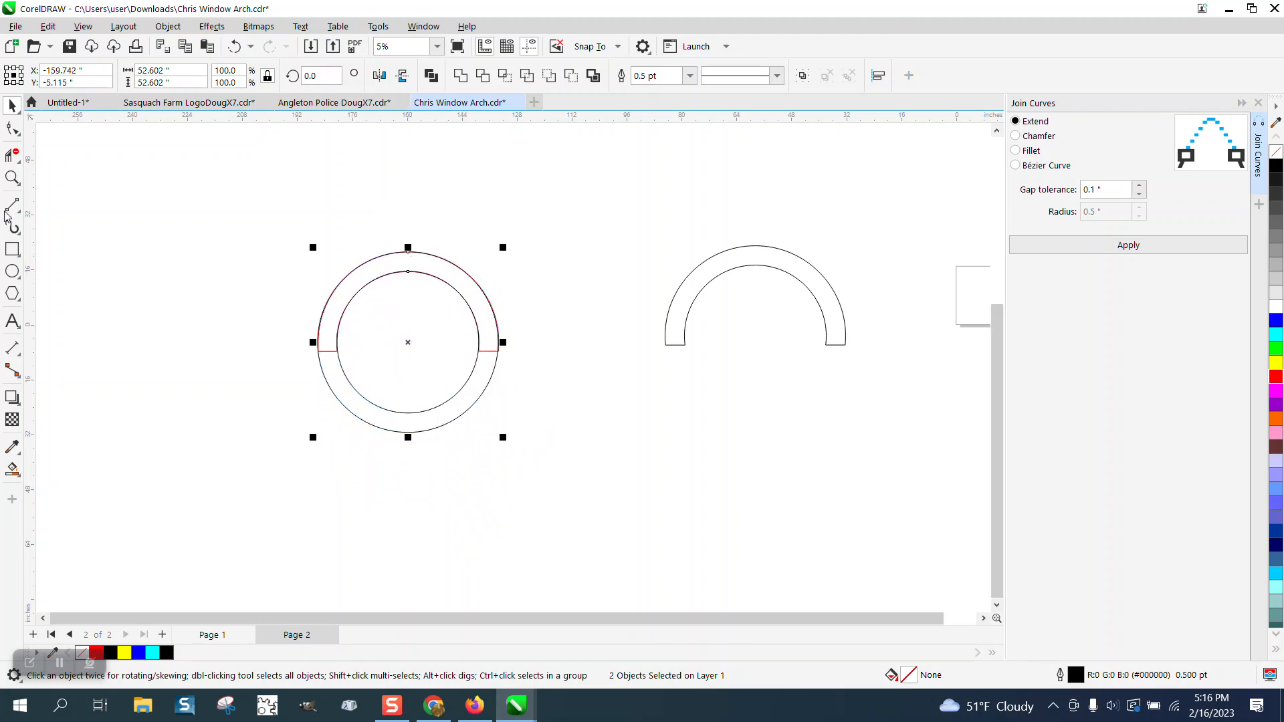
left_click(12, 177)
left_click_drag(295, 269, 680, 476)
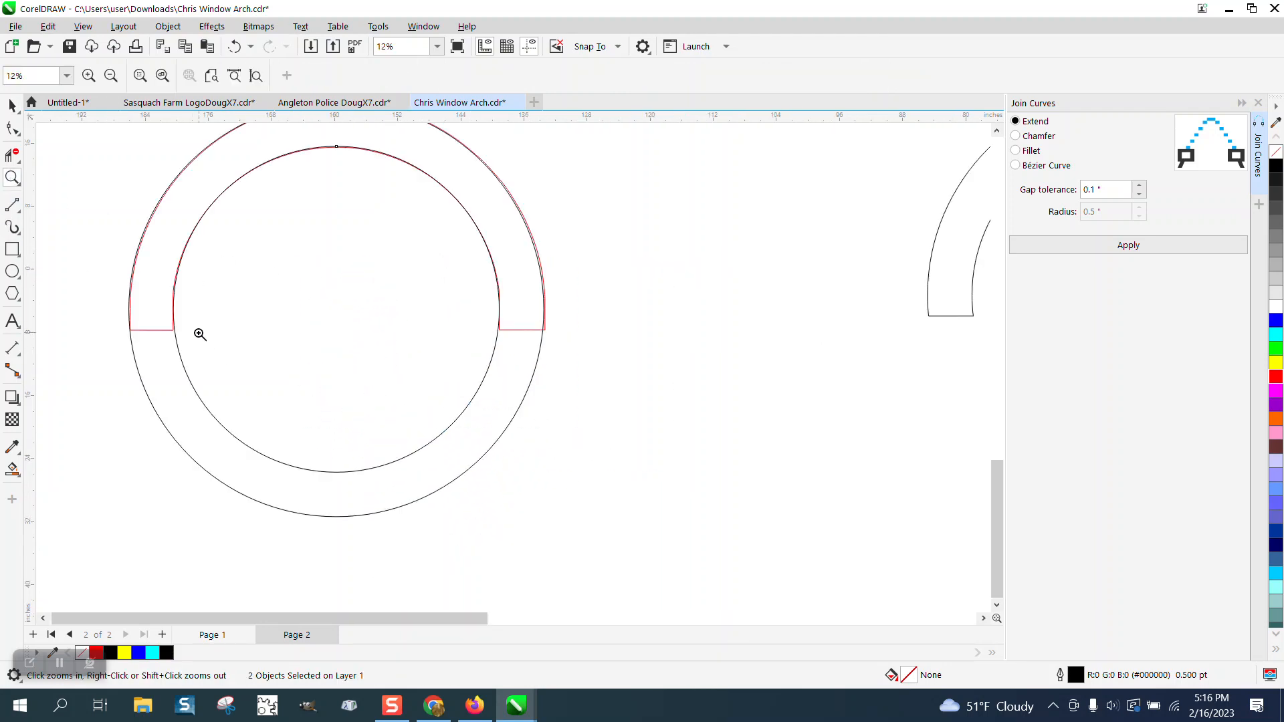
left_click_drag(100, 282, 234, 366)
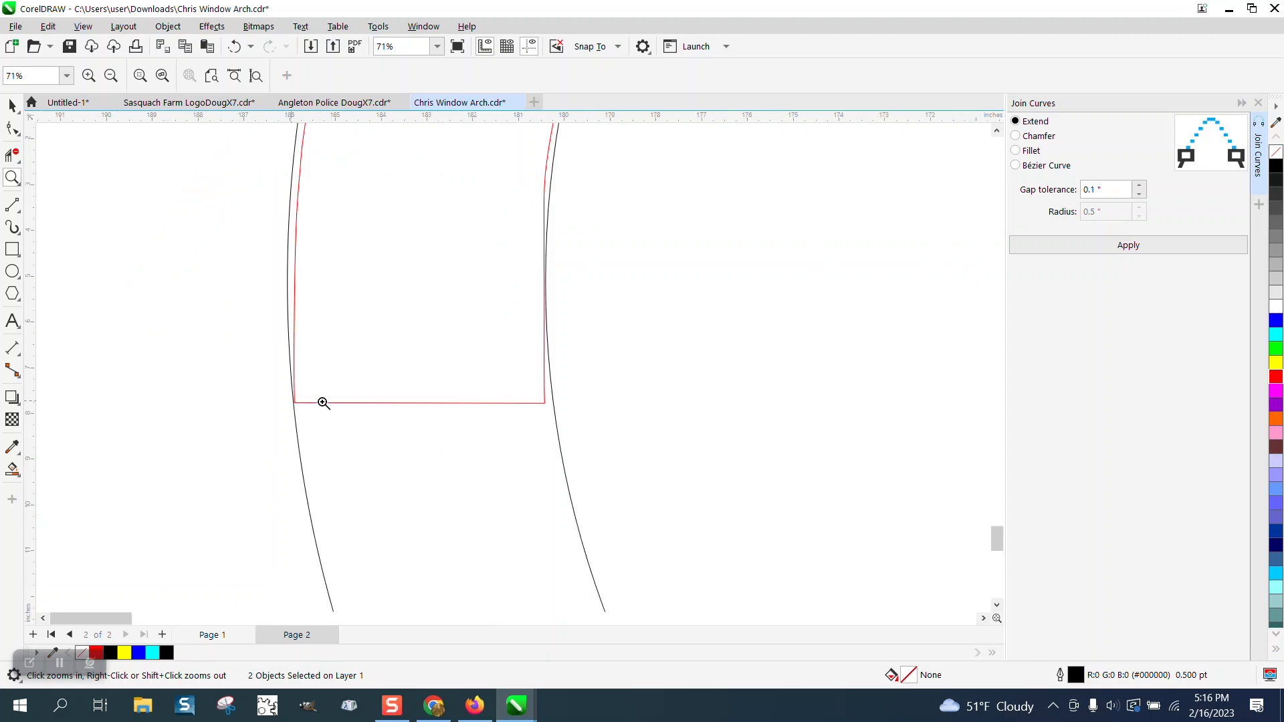
scroll(393, 398, "down", 3)
scroll(366, 392, "down", 4)
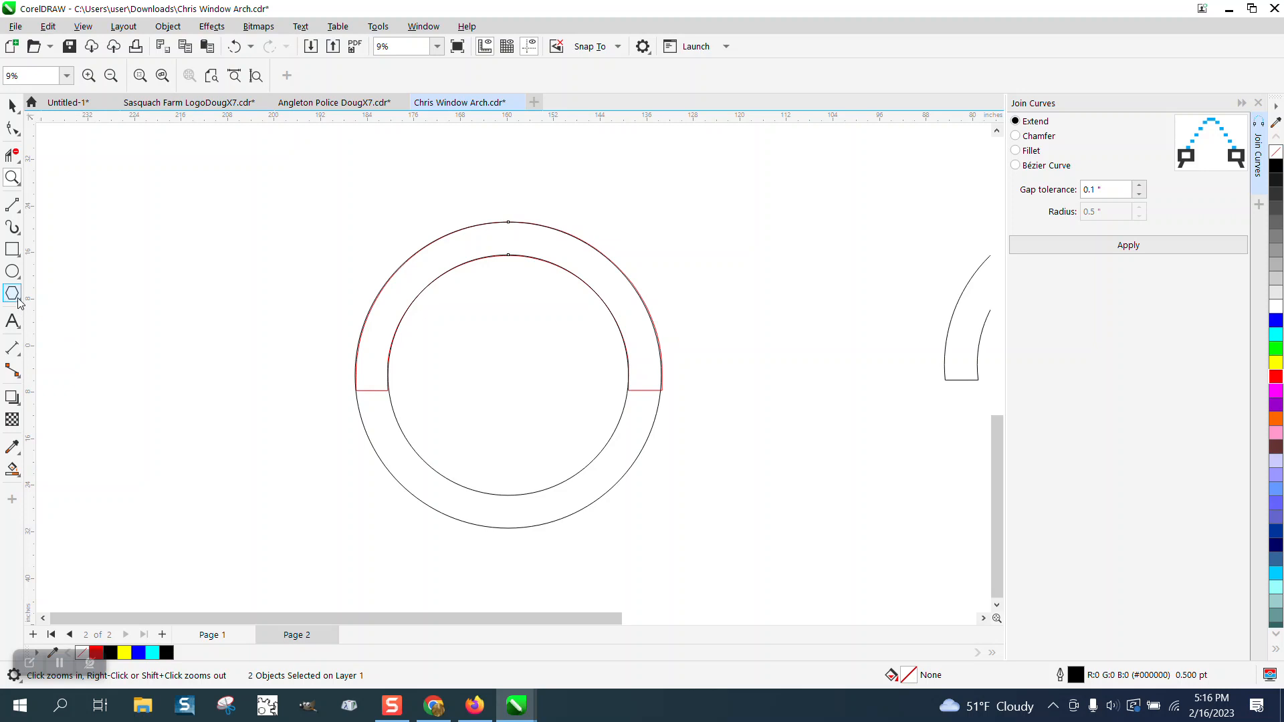
Draw a straight 2-Point Line across both circles between the outer bottom corners of the red arch's two legs.
left_click(20, 360)
left_click(19, 211)
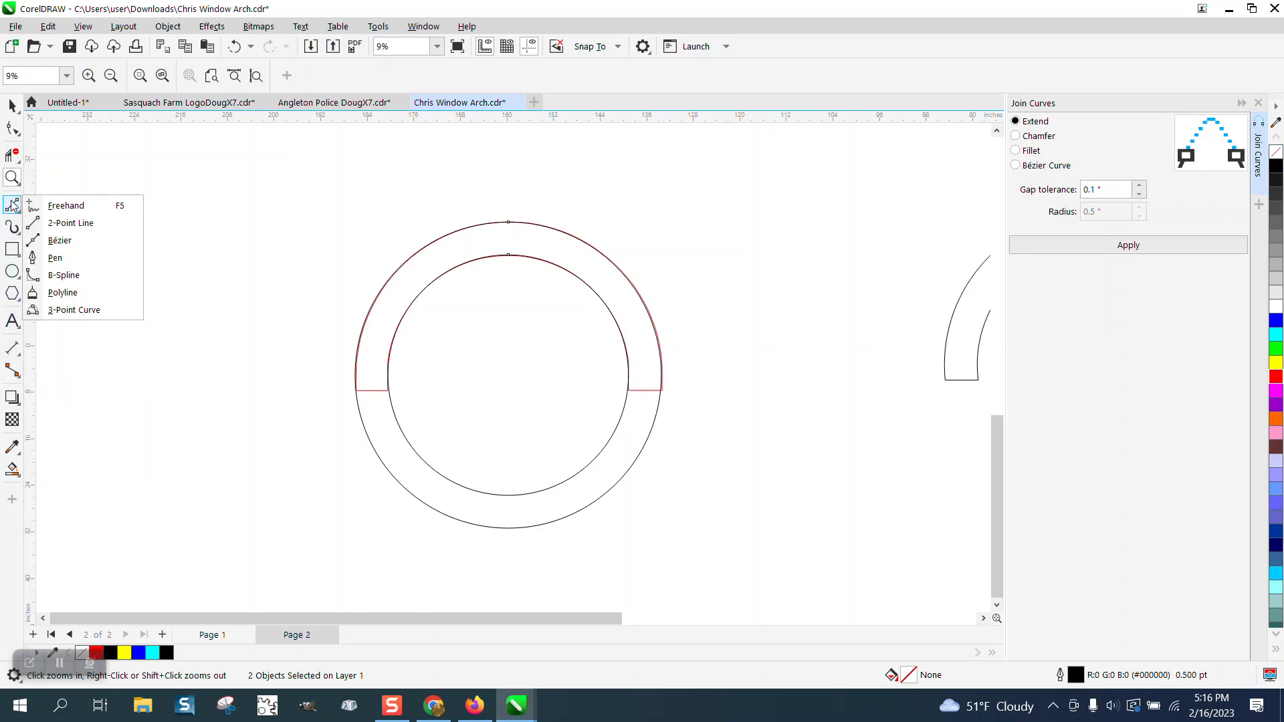
left_click(63, 222)
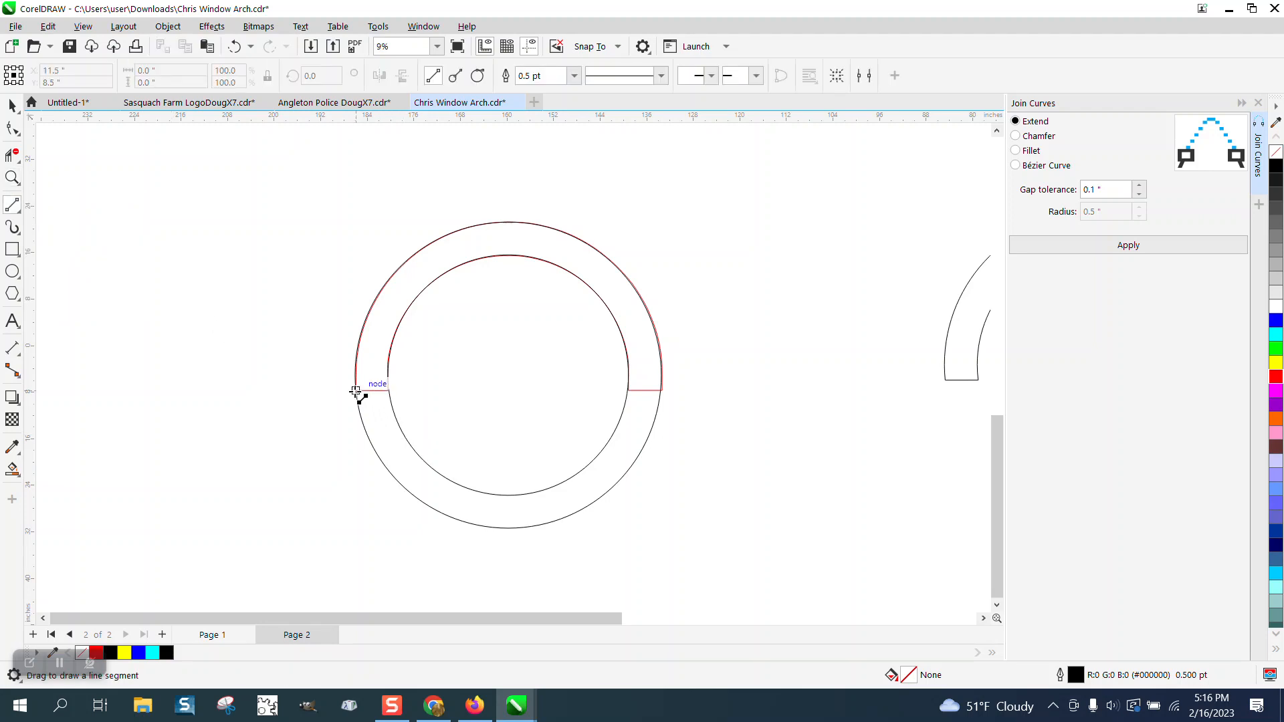
left_click_drag(355, 391, 662, 390)
left_click(12, 106)
left_click(462, 349)
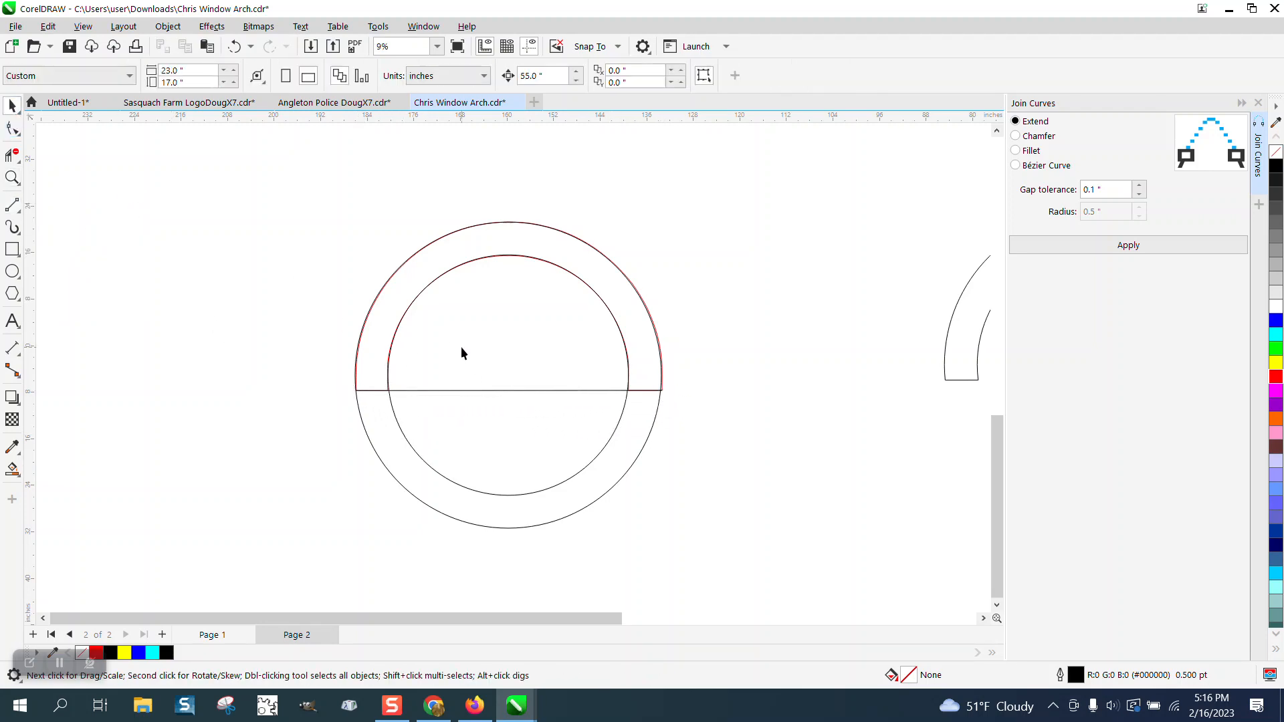
Move the inner circle, the outer circle and the straight line 55 inches to the left, off the red arch.
left_click(516, 258)
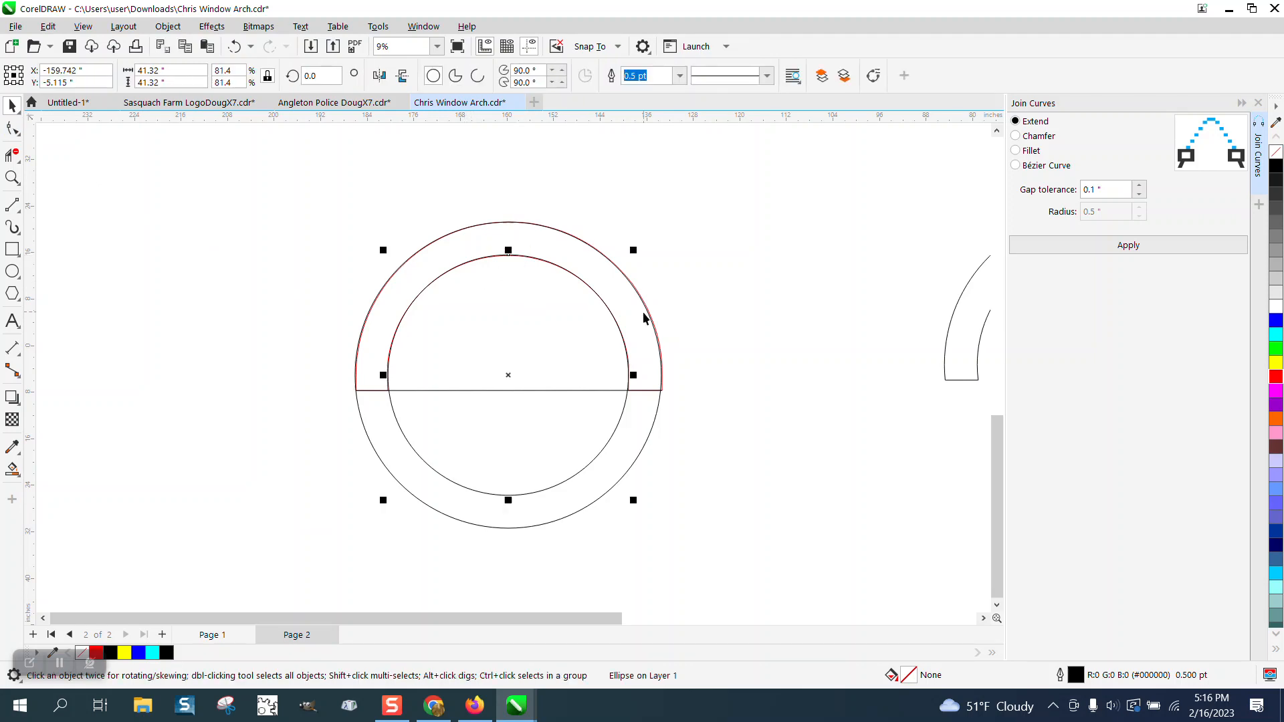
key("Left")
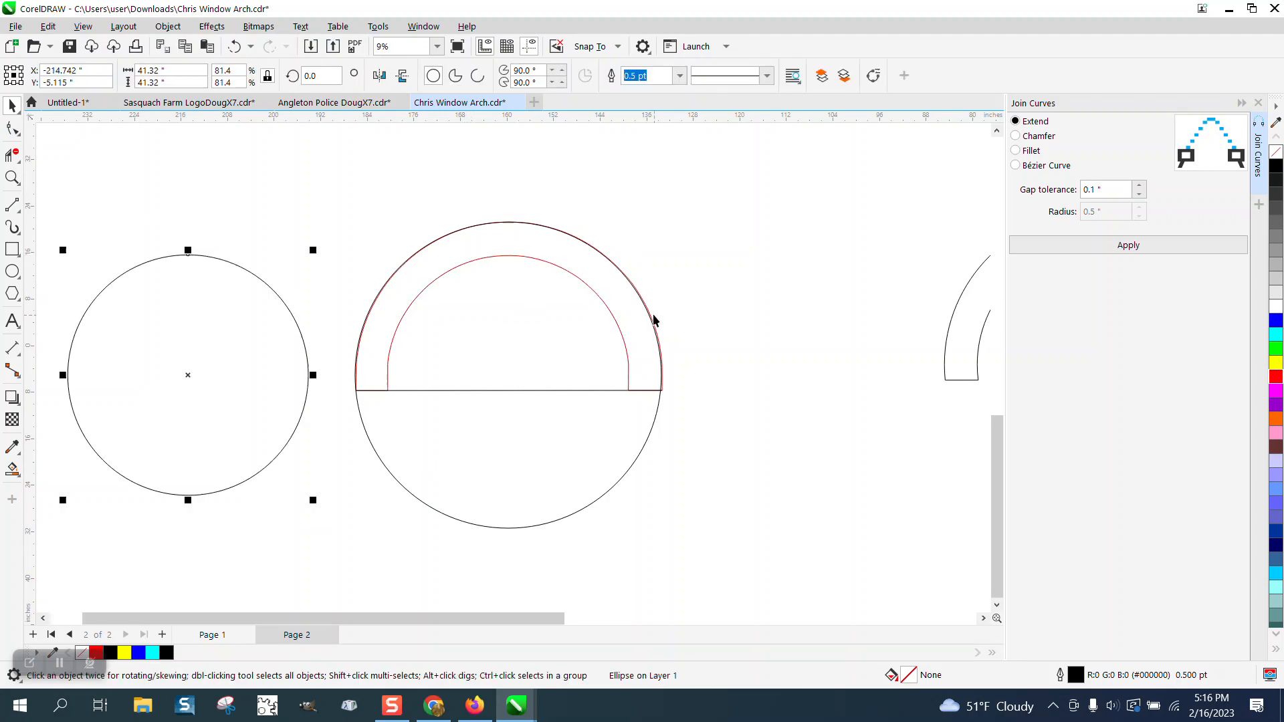
left_click(644, 437)
key("Left")
left_click(593, 390)
key("Left")
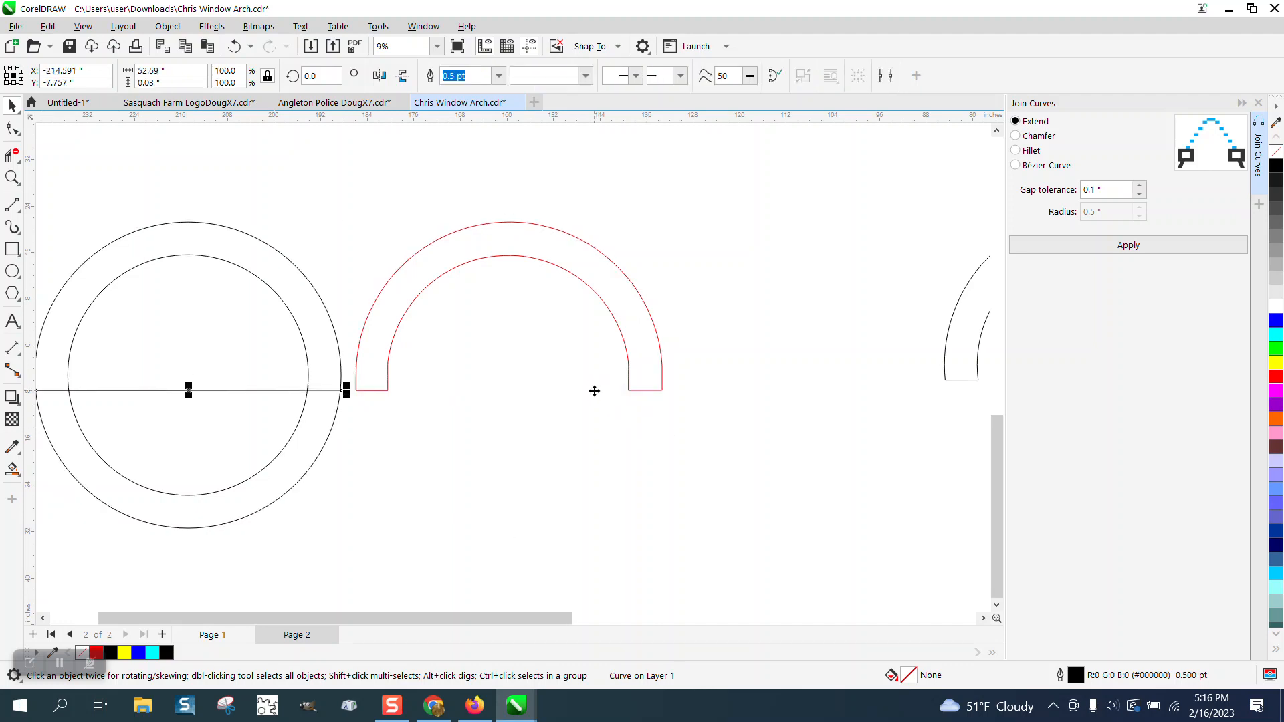
scroll(594, 391, "down", 2)
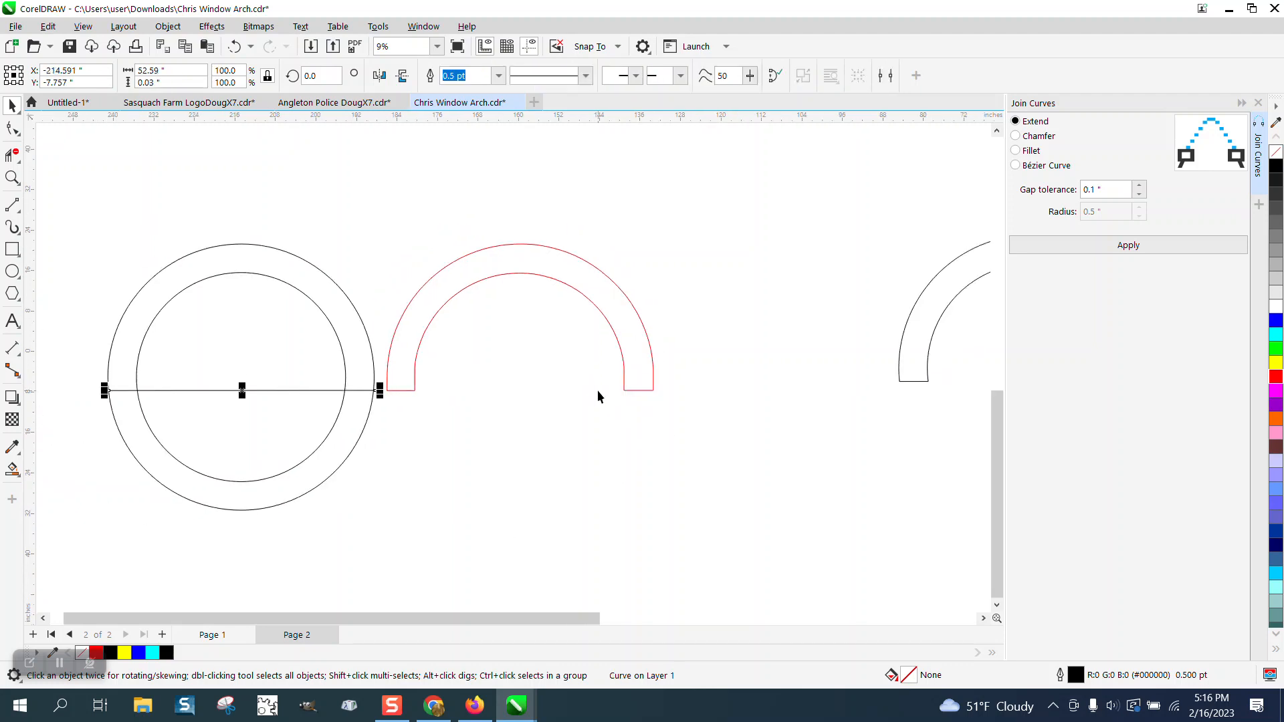
Try to fill the part of the ring above the line with black using Smart Fill, and undo the fill.
left_click(12, 470)
left_click(240, 352)
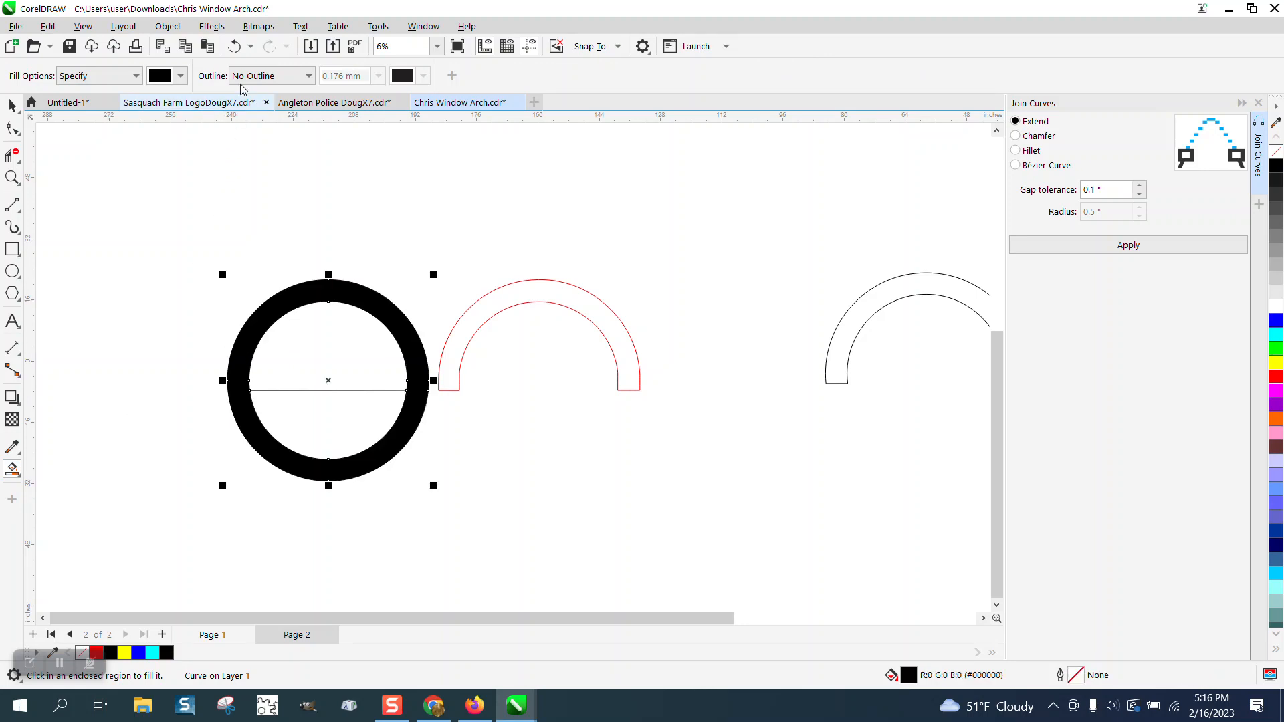
left_click(234, 46)
Extend both ends of the straight line horizontally so that they reach beyond the outer circle.
left_click(12, 178)
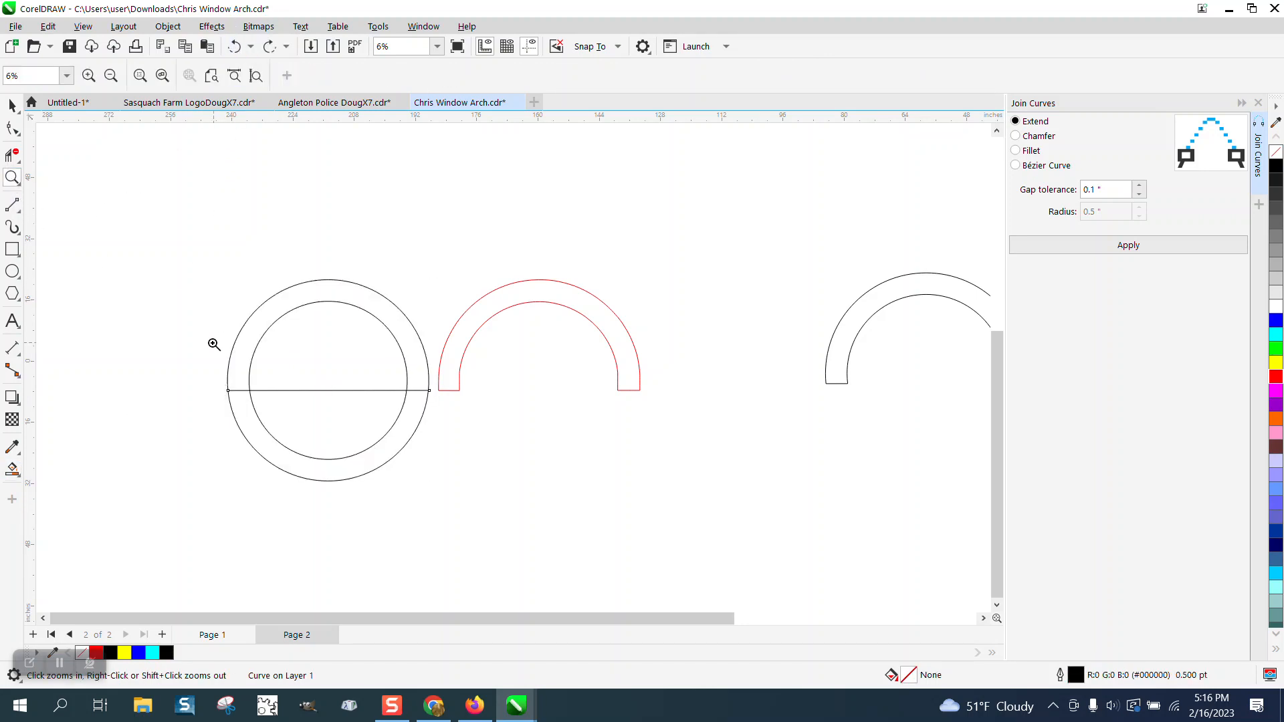
left_click_drag(196, 343, 550, 477)
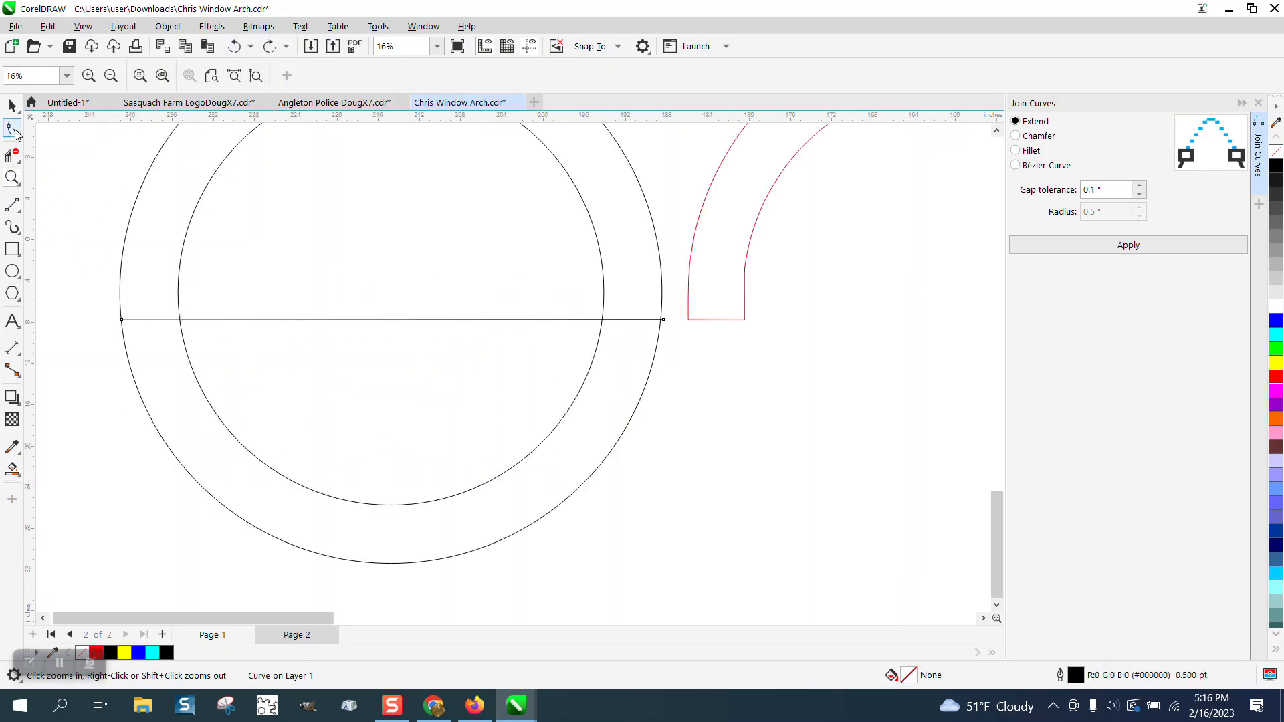
left_click(12, 127)
left_click_drag(124, 322, 95, 322)
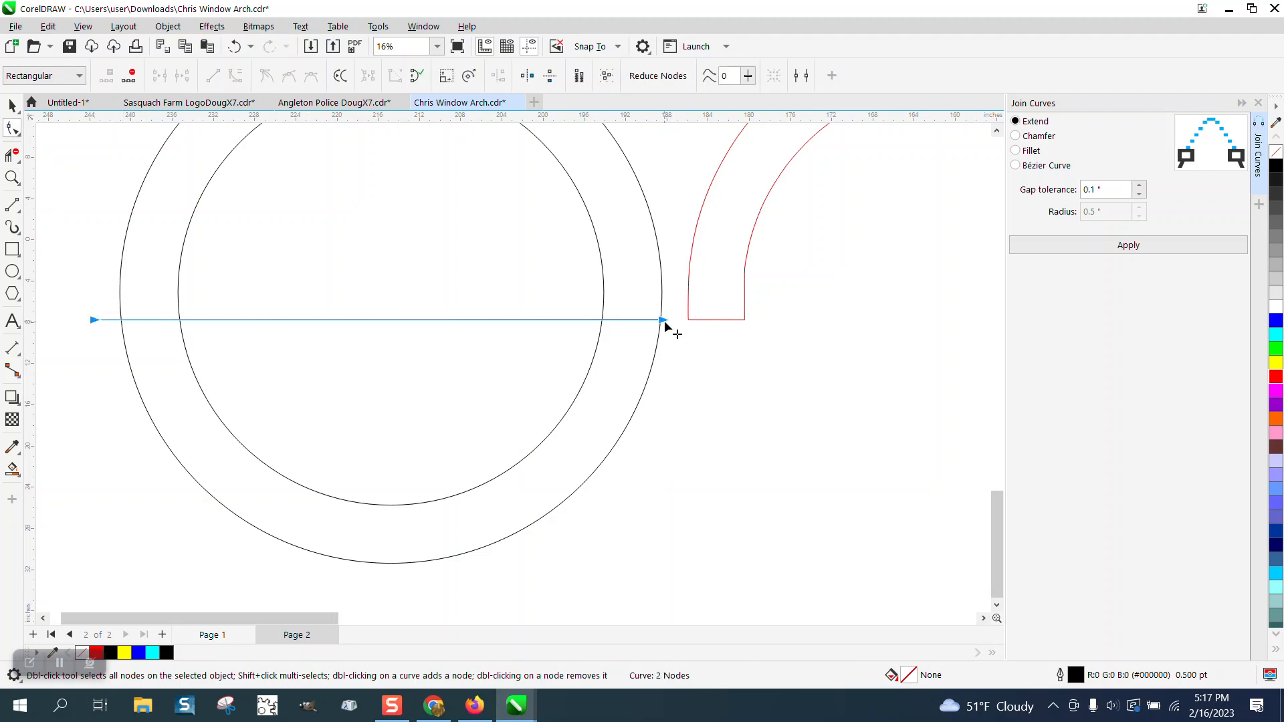
left_click_drag(666, 324, 673, 320)
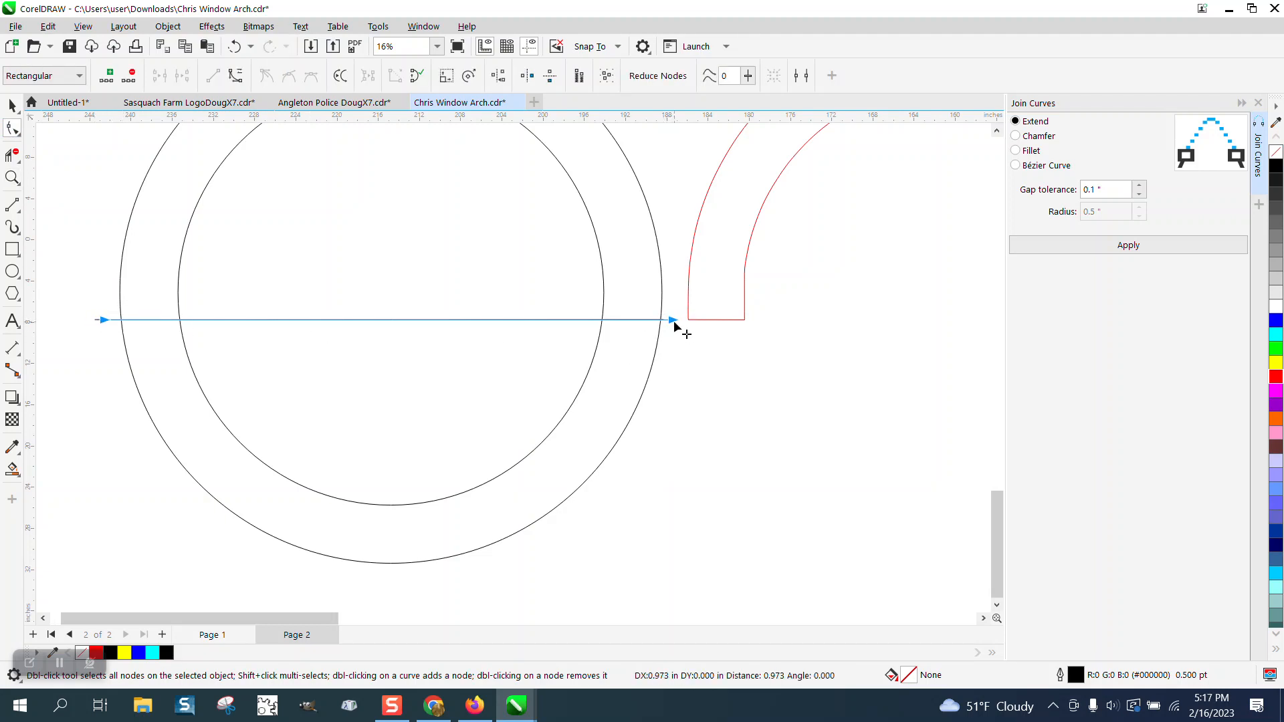
Smart-fill the part of the ring above the extended line with black to create a new arch shape.
left_click(12, 469)
left_click(143, 295)
scroll(373, 479, "down", 2)
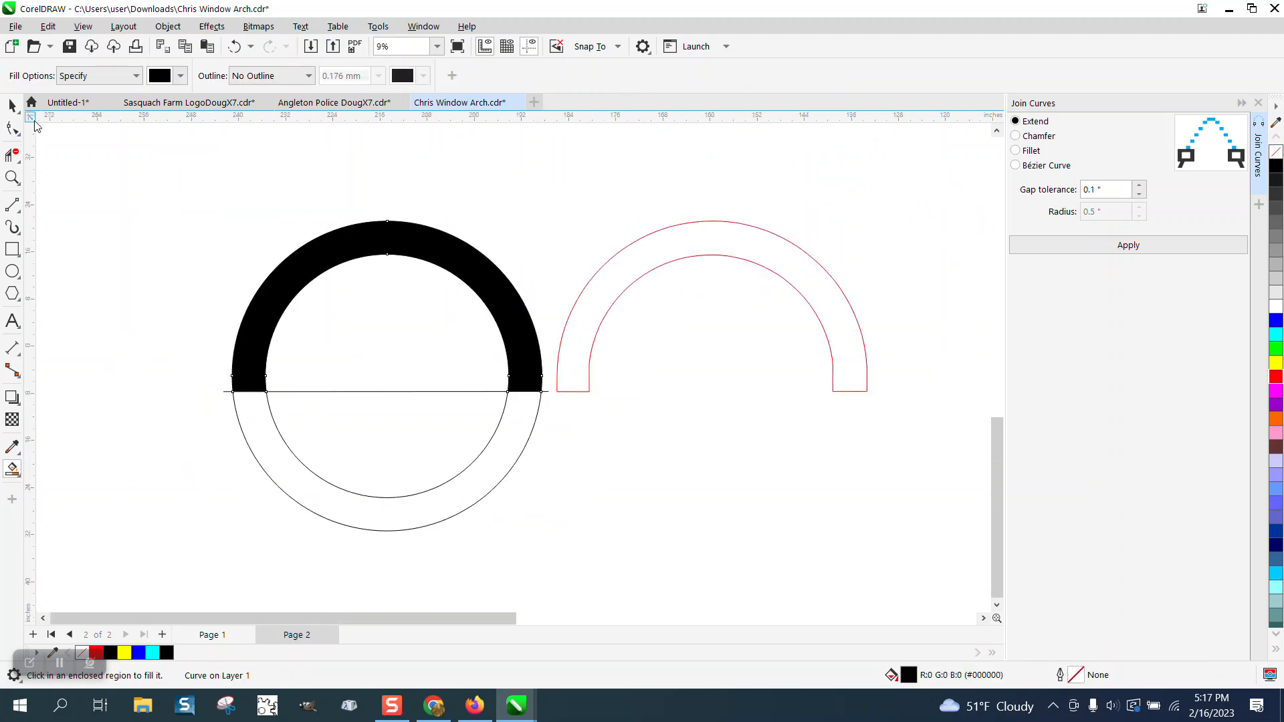
Move the black arch above and to the right of the original red arch, and give it no fill and a red outline.
left_click(13, 106)
scroll(300, 343, "down", 2)
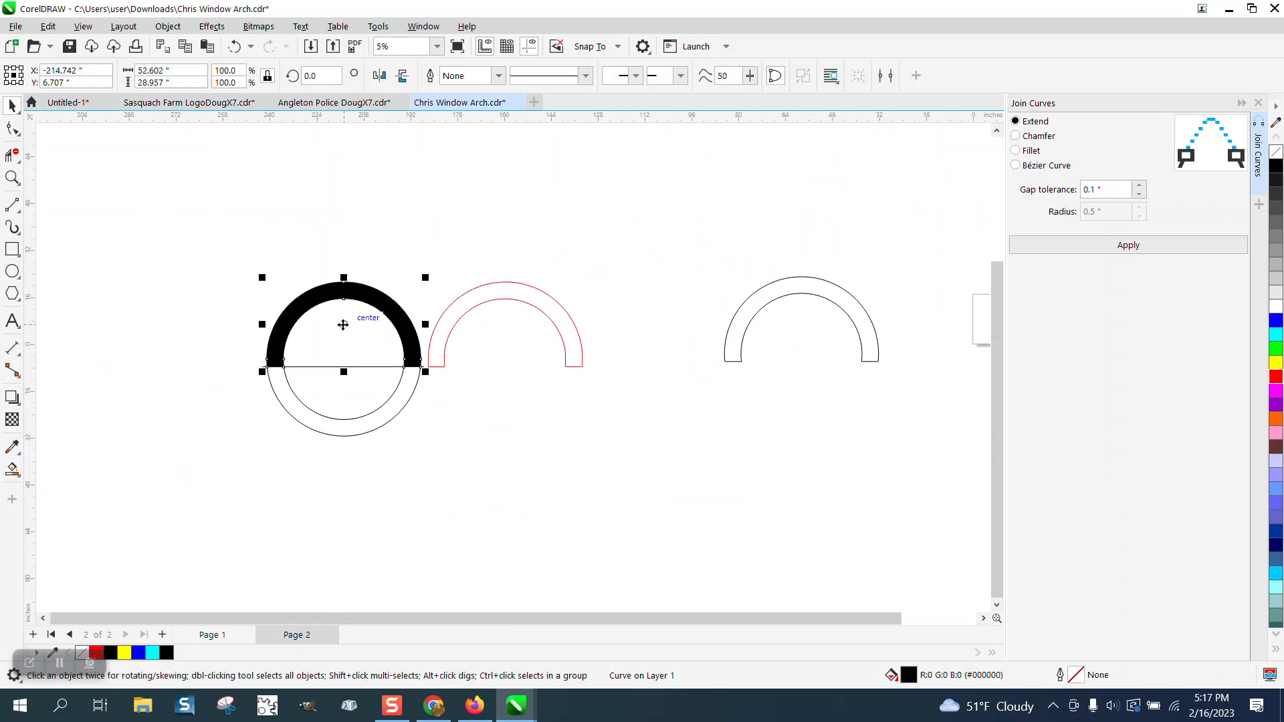
left_click_drag(343, 326, 611, 241)
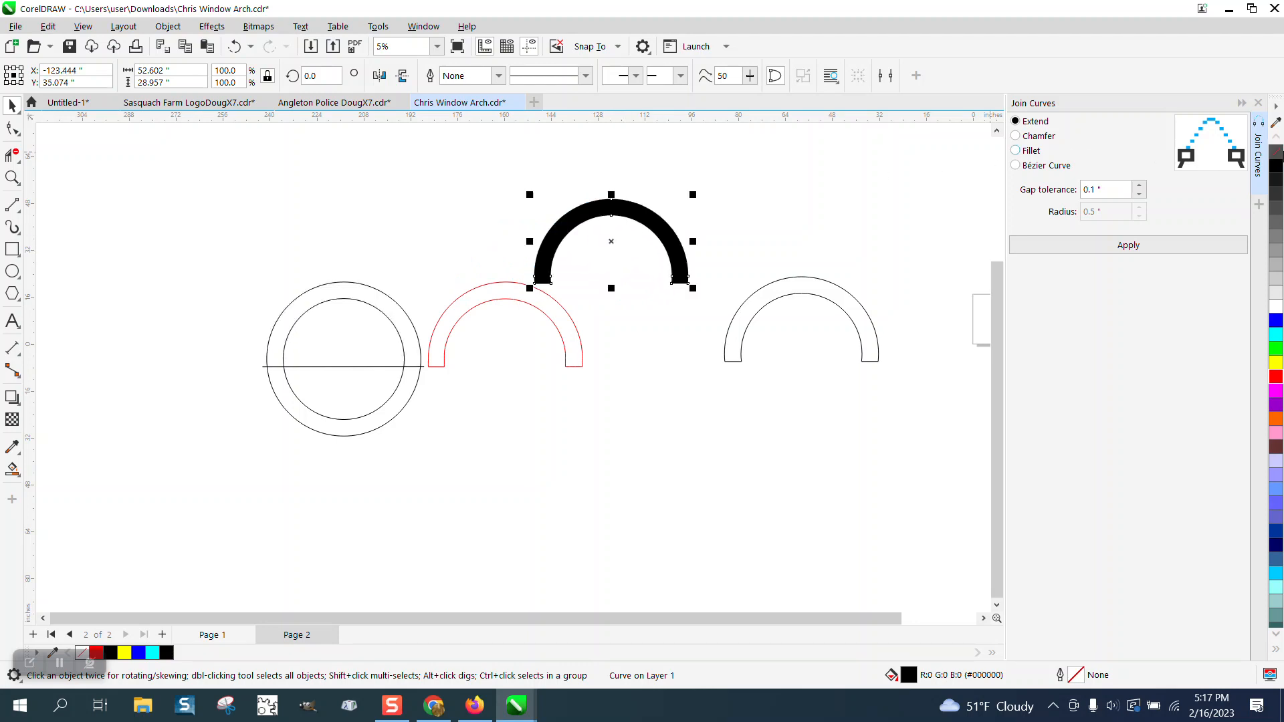
left_click(1277, 153)
right_click(1276, 379)
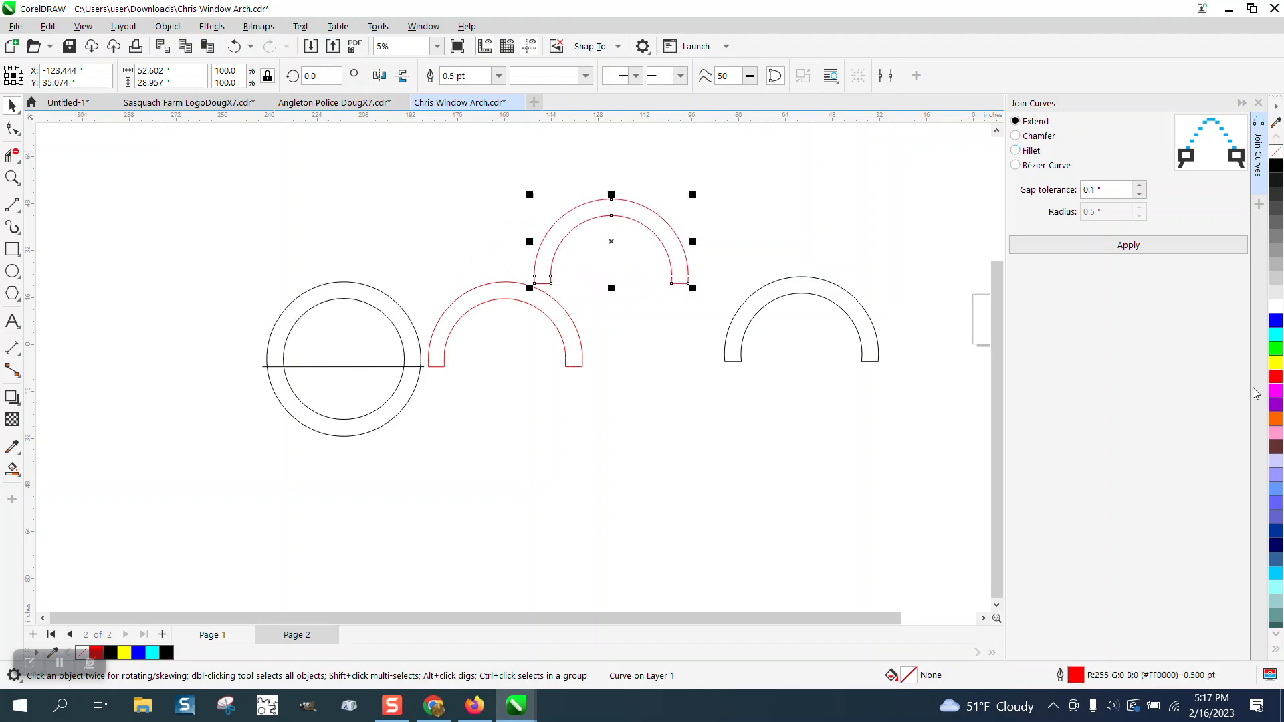
Select all nodes of the new arch and of the original red arch to compare how many nodes each has and where they sit.
left_click(12, 129)
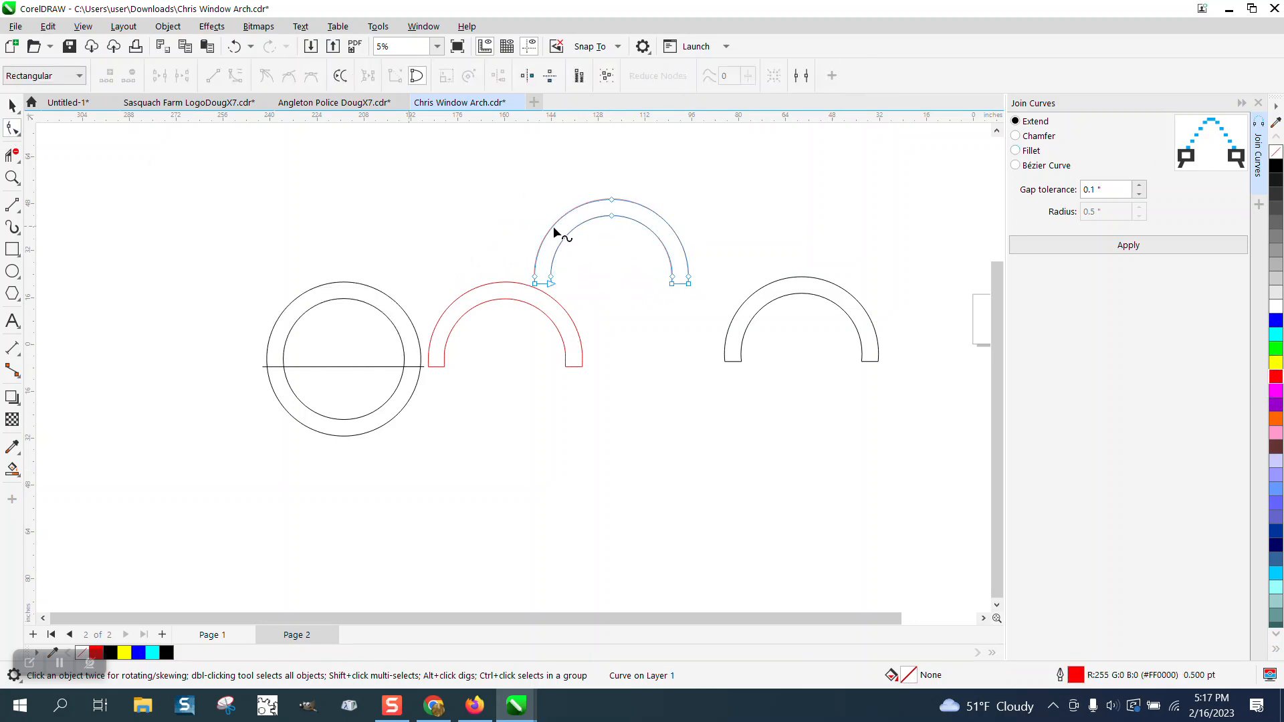
left_click_drag(734, 336, 722, 332)
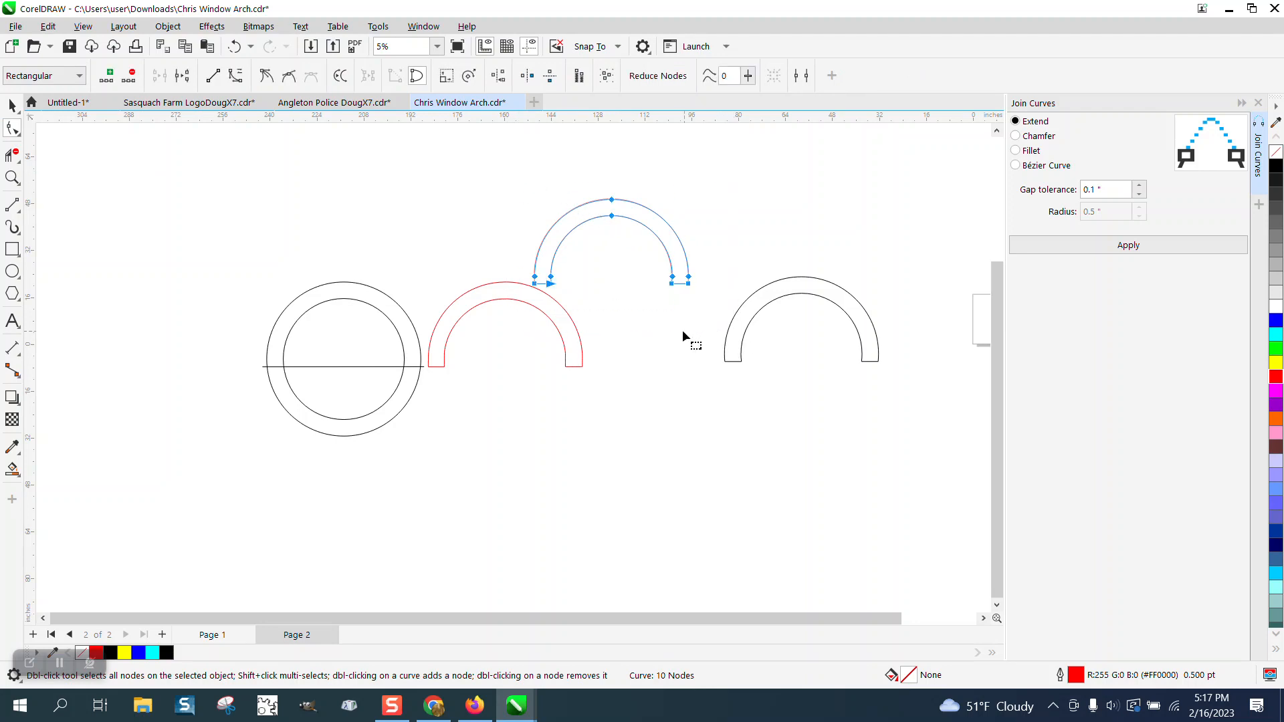
left_click(455, 315)
left_click_drag(584, 375, 634, 404)
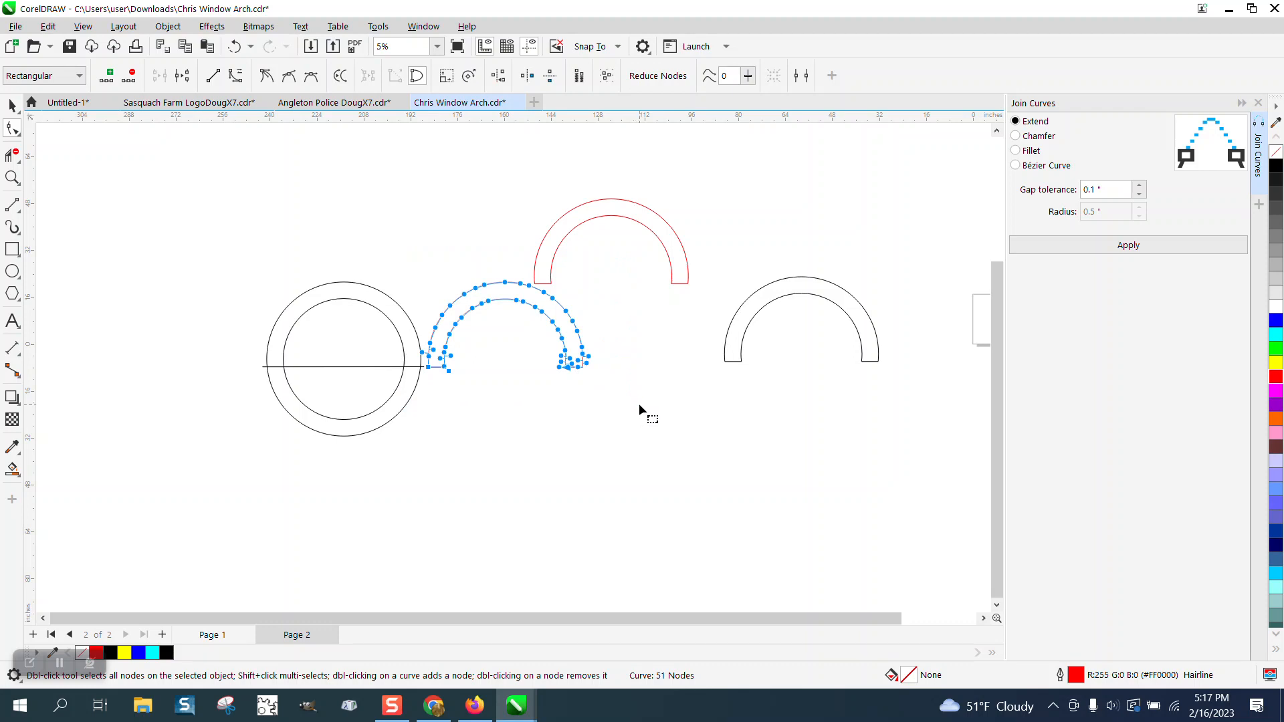
left_click(12, 178)
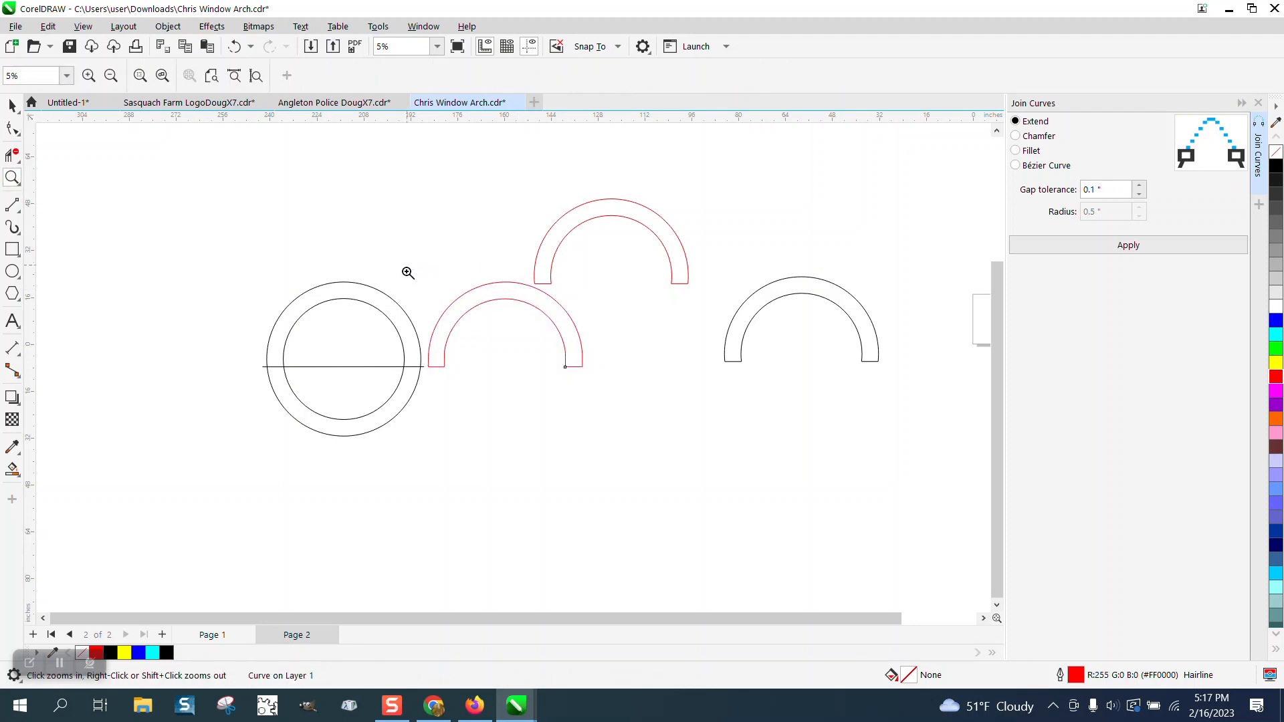
left_click_drag(408, 273, 633, 399)
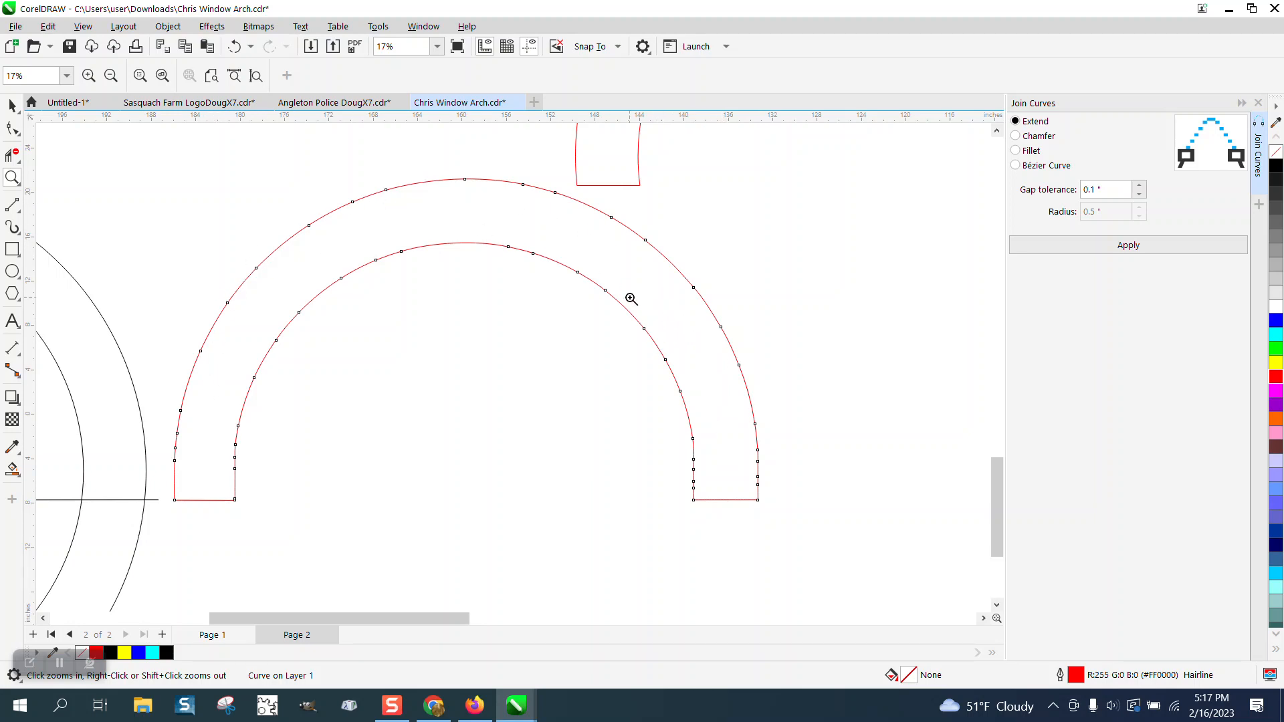
scroll(630, 297, "down", 3)
scroll(631, 299, "down", 1)
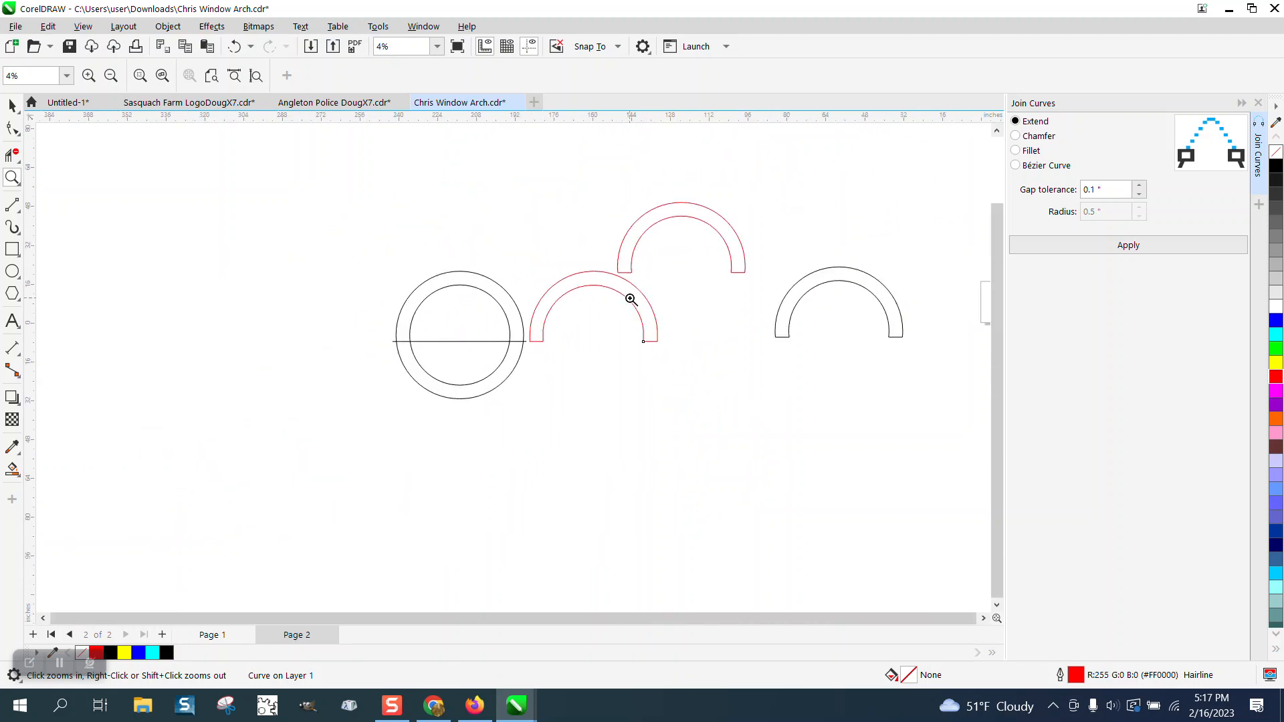